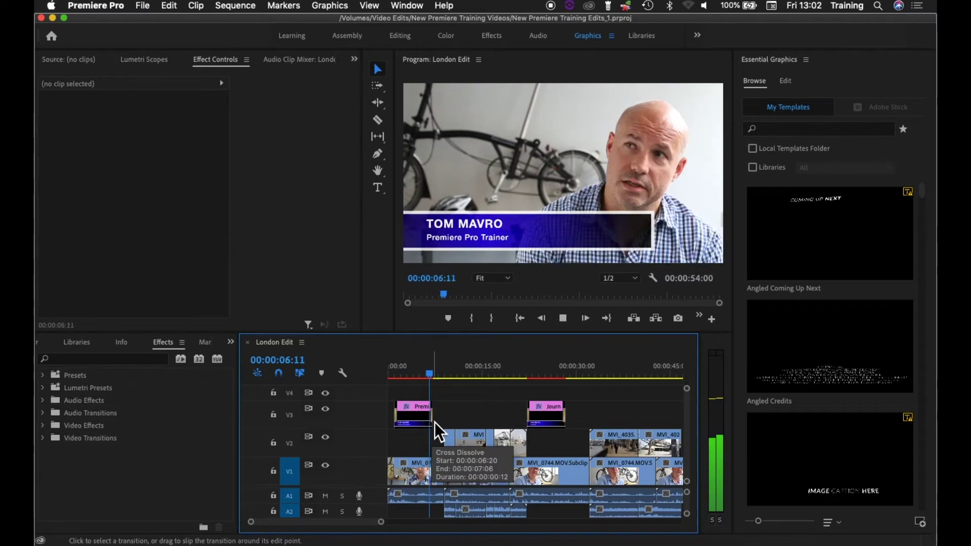
# Stop playback, inspect the first lower-third graphic on V3, and look over the rest of the sequence.
pyautogui.press('space')
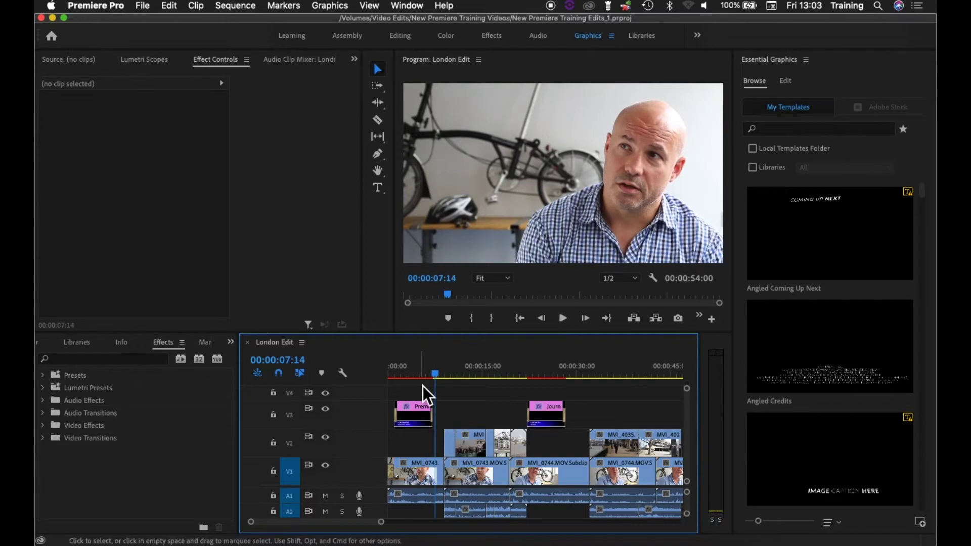
pyautogui.click(414, 373)
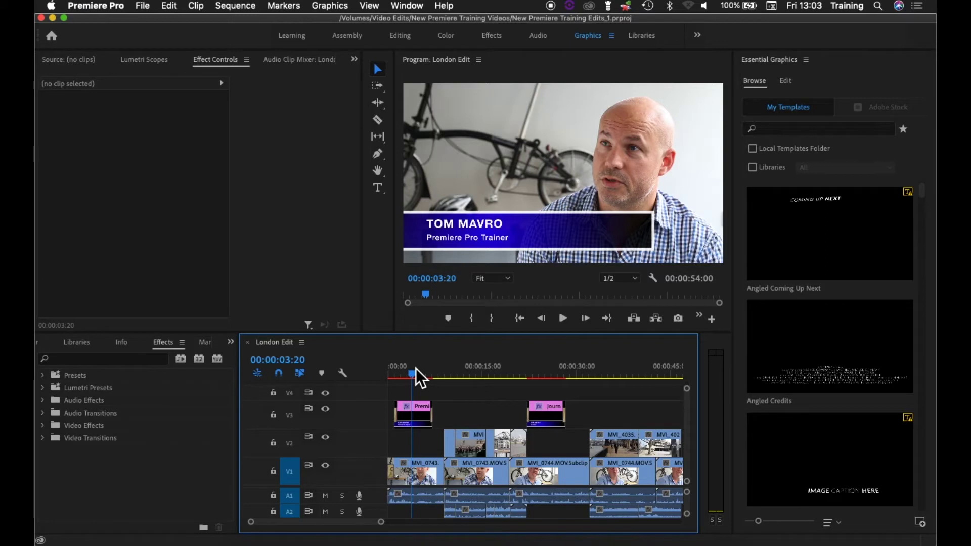
pyautogui.click(413, 413)
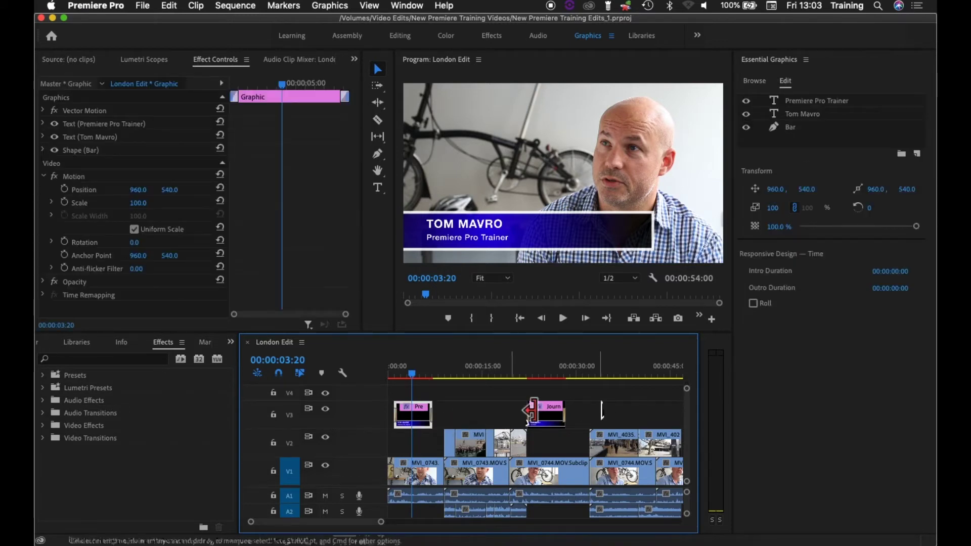
pyautogui.hscroll(5, 602, 402)
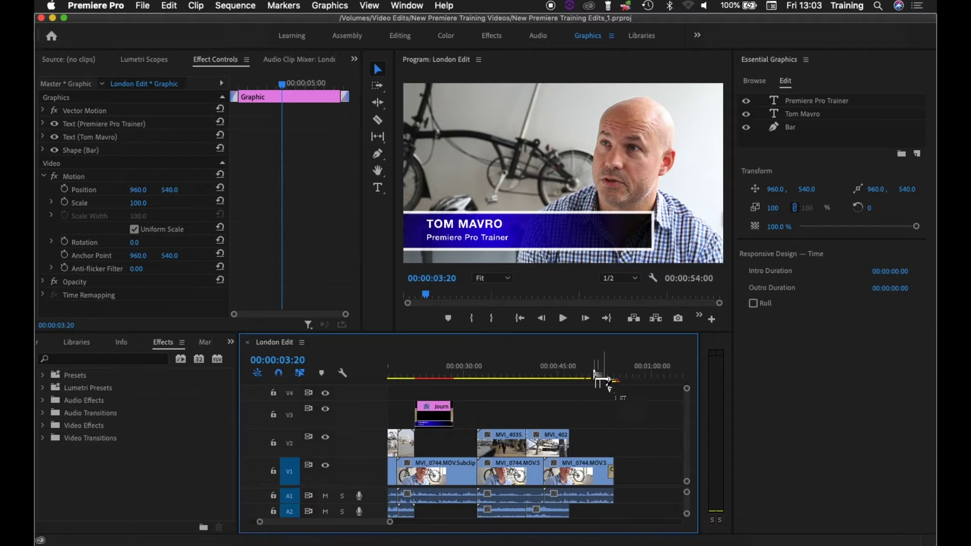
# Add the Training Lower 3rd template to V3 over the last interview clip and preview it at 00:00:49:20.
pyautogui.click(756, 82)
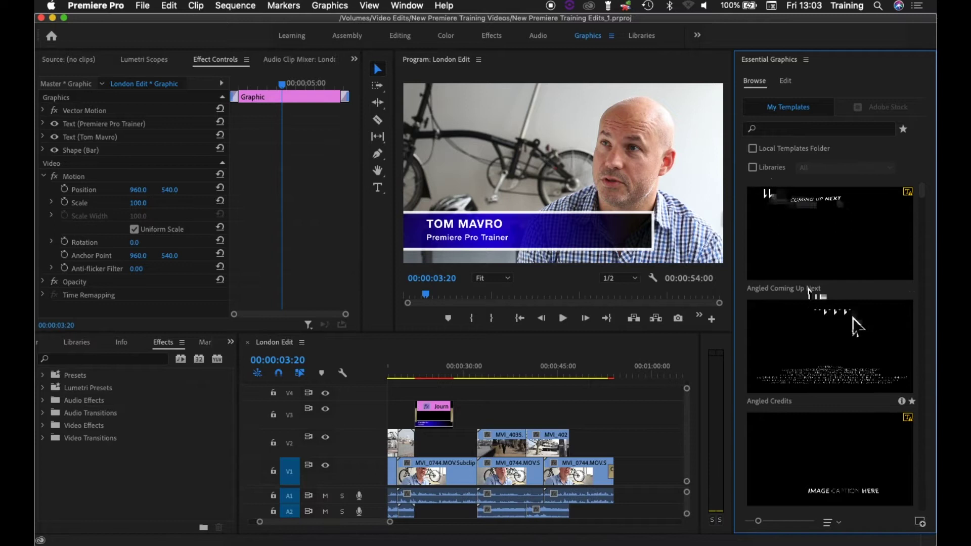
pyautogui.moveTo(930, 199); pyautogui.dragTo(934, 516)
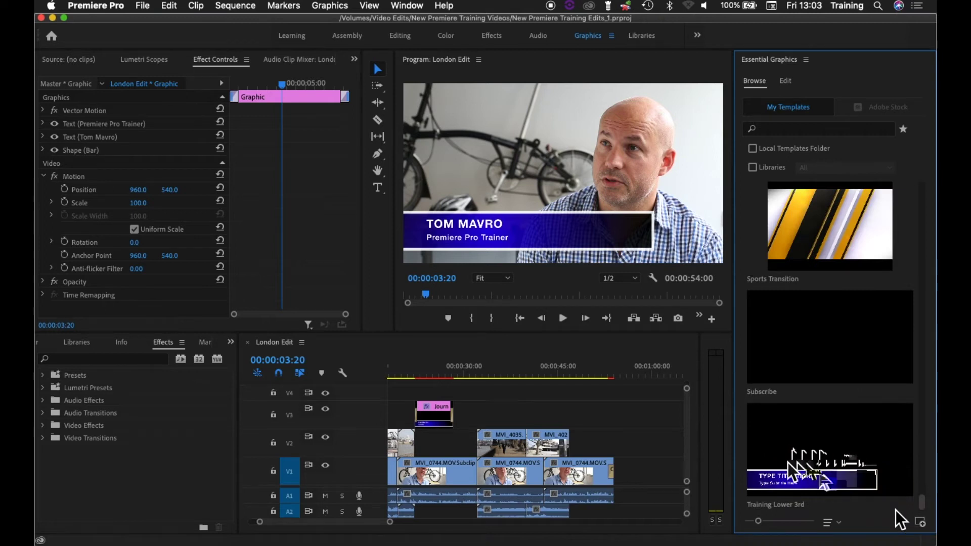
pyautogui.moveTo(804, 473); pyautogui.dragTo(574, 417)
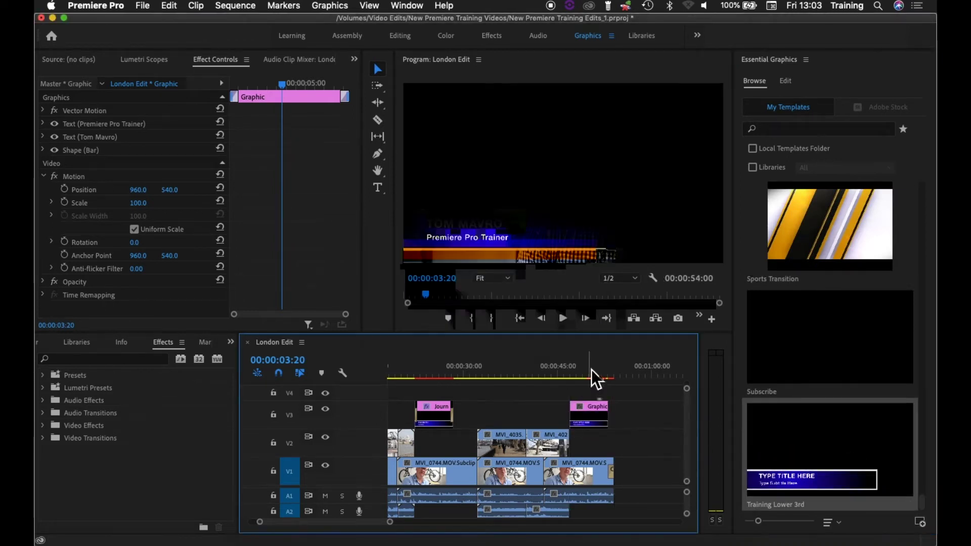
pyautogui.click(591, 369)
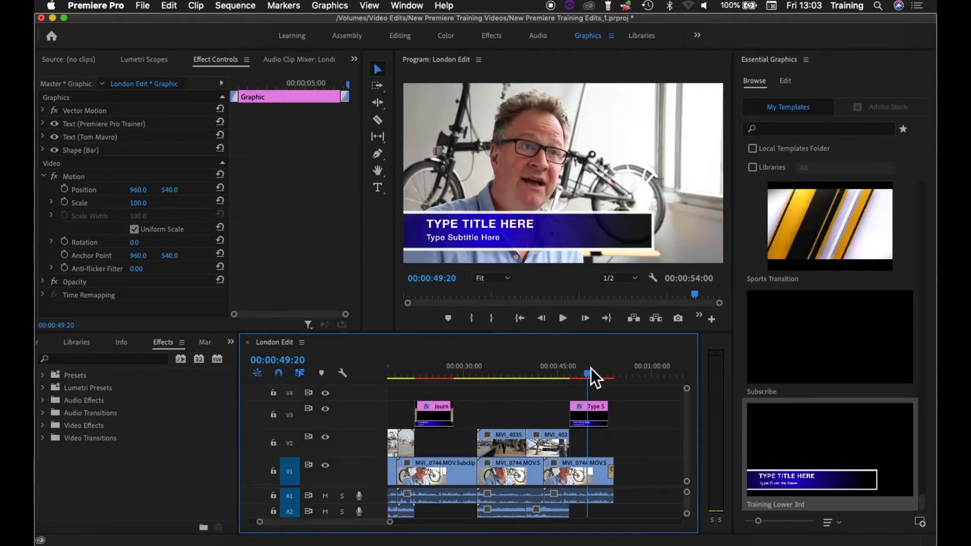
# Compare the effect properties of the new lower-third graphic with those of the MVI_4025.MOV clip.
pyautogui.click(596, 411)
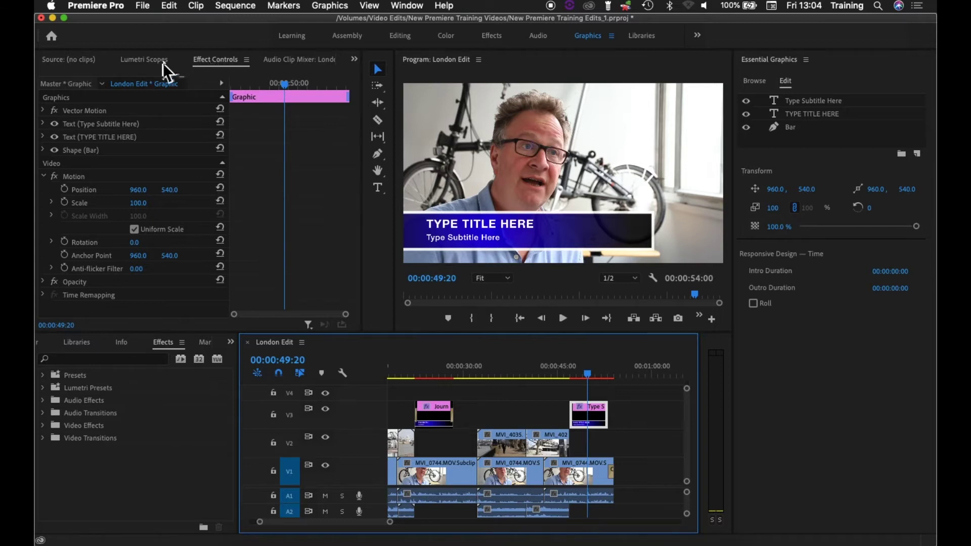
pyautogui.click(217, 61)
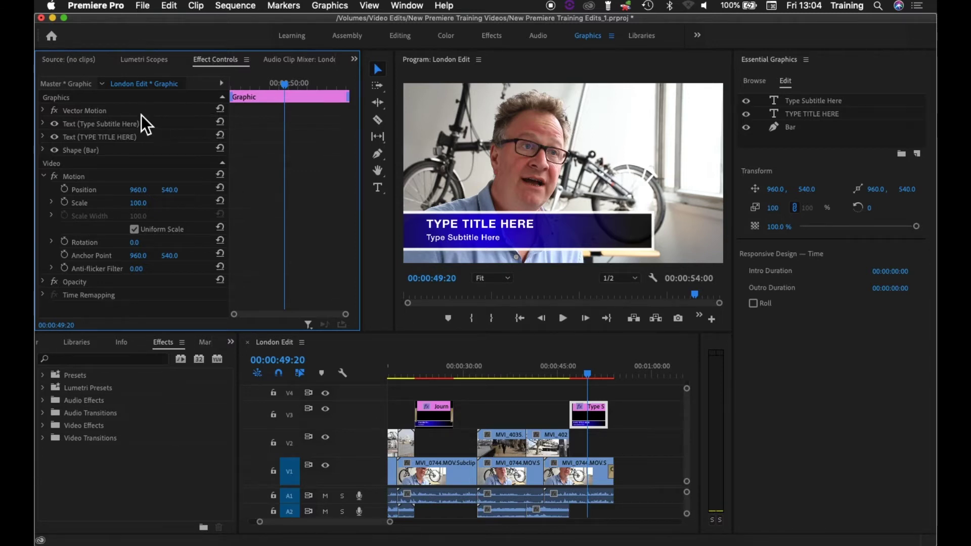
pyautogui.click(550, 444)
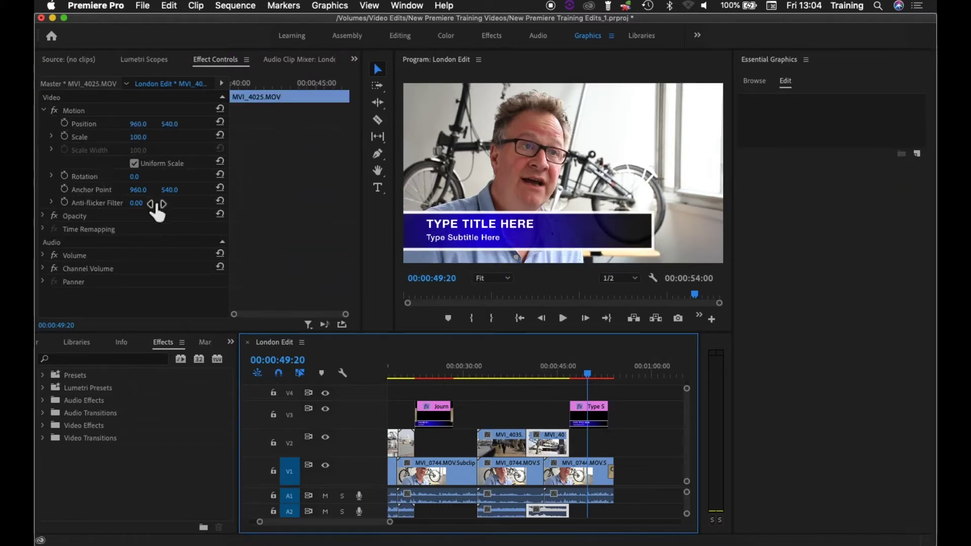
pyautogui.click(596, 411)
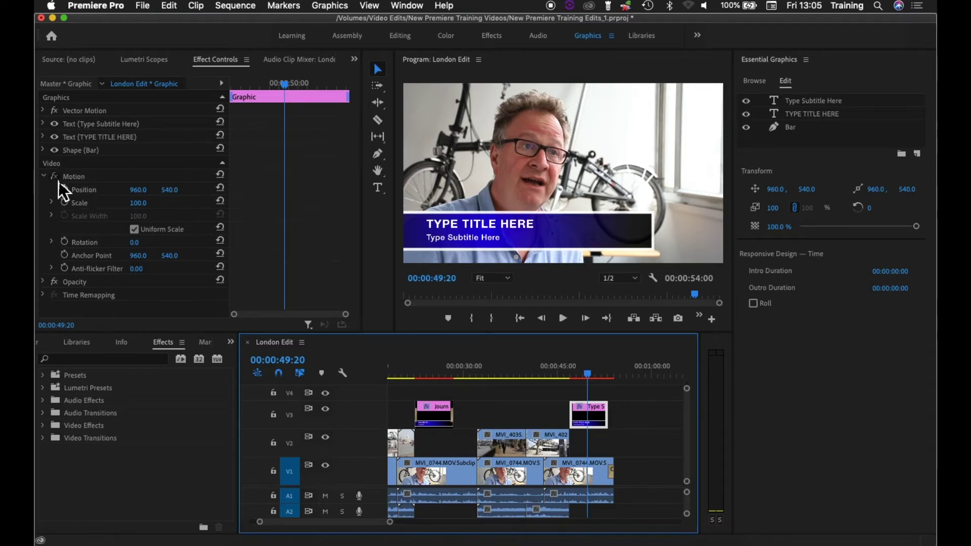
# Try out the new lower third's Vector Motion with scale about 81, rotation -31°, anchor point X 1212 and position X 1190.
pyautogui.click(45, 177)
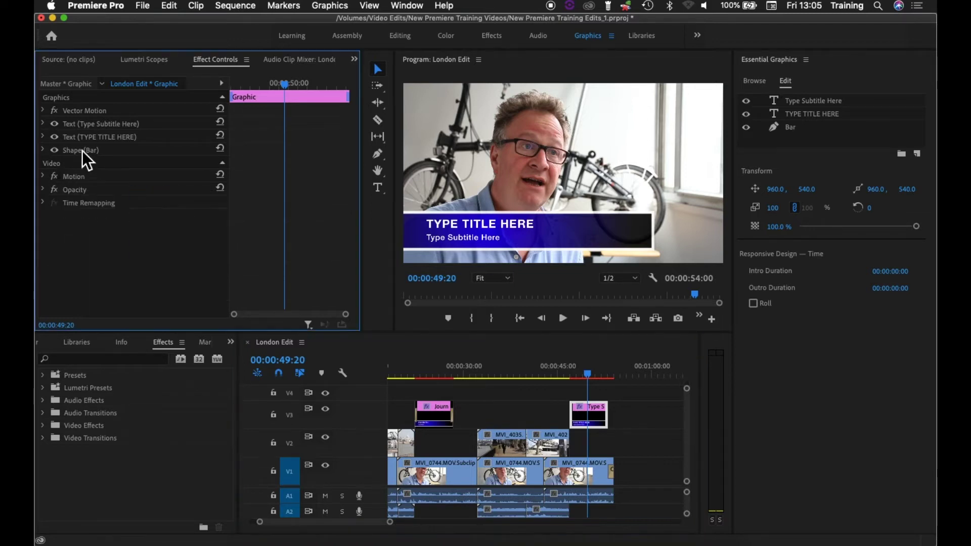
pyautogui.click(43, 111)
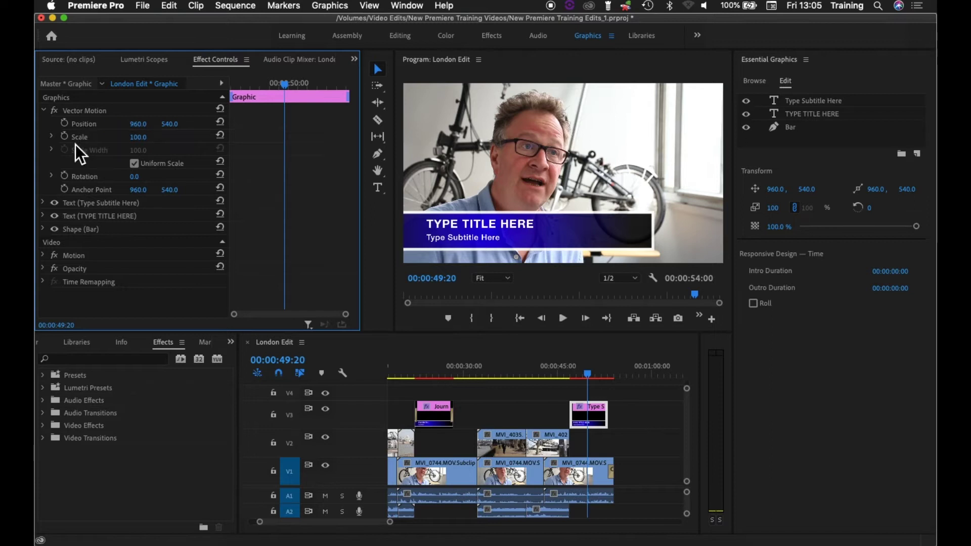
pyautogui.moveTo(147, 143); pyautogui.dragTo(154, 124)
pyautogui.moveTo(143, 178); pyautogui.dragTo(151, 199)
pyautogui.moveTo(138, 137)
pyautogui.mouseDown()
pyautogui.moveTo(147, 137)
pyautogui.moveTo(121, 137)
pyautogui.moveTo(149, 137)
pyautogui.moveTo(151, 153)
pyautogui.moveTo(159, 127)
pyautogui.moveTo(206, 126)
pyautogui.moveTo(149, 126)
pyautogui.mouseUp()
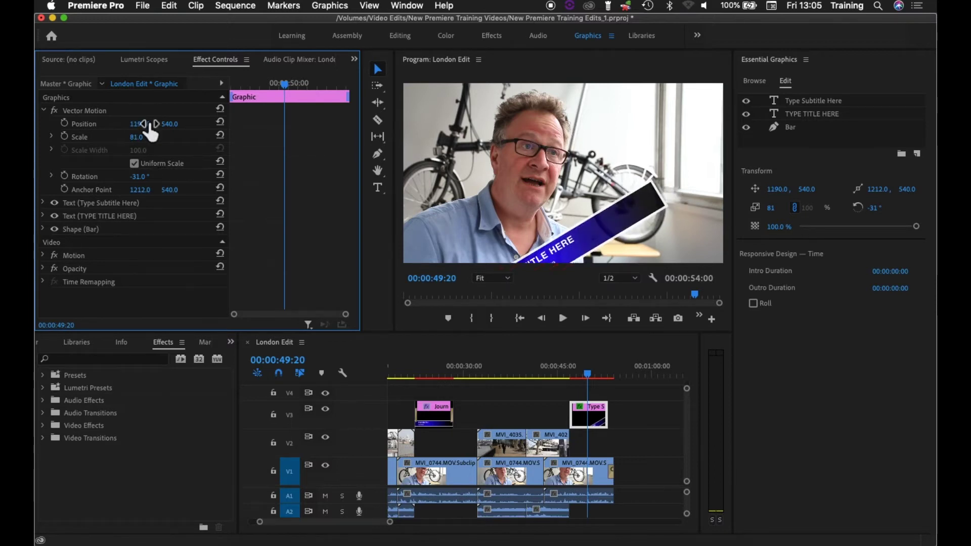
# Undo all the Vector Motion changes on the new lower third.
pyautogui.press('super+z')
pyautogui.press('super+z')
pyautogui.press('super+z')
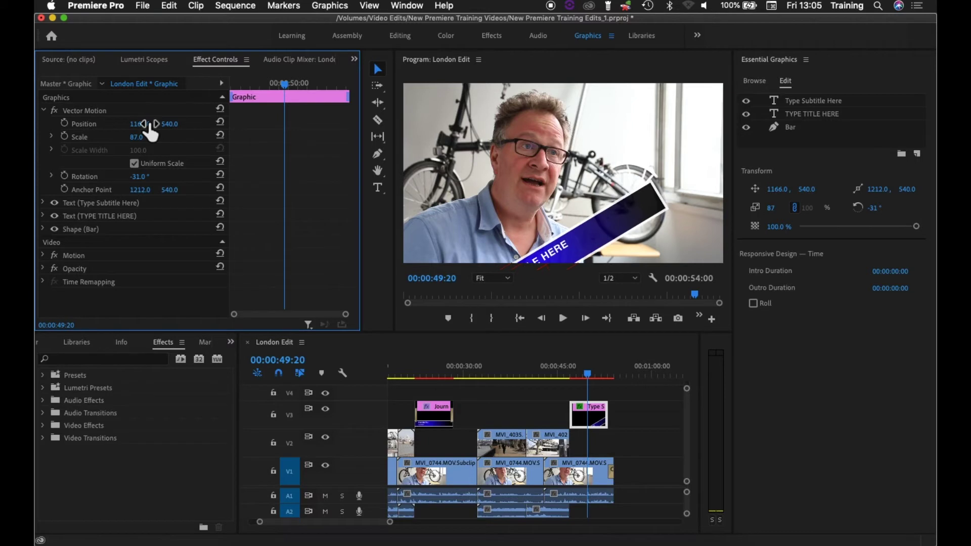
pyautogui.press('super+z')
pyautogui.press('super+z')
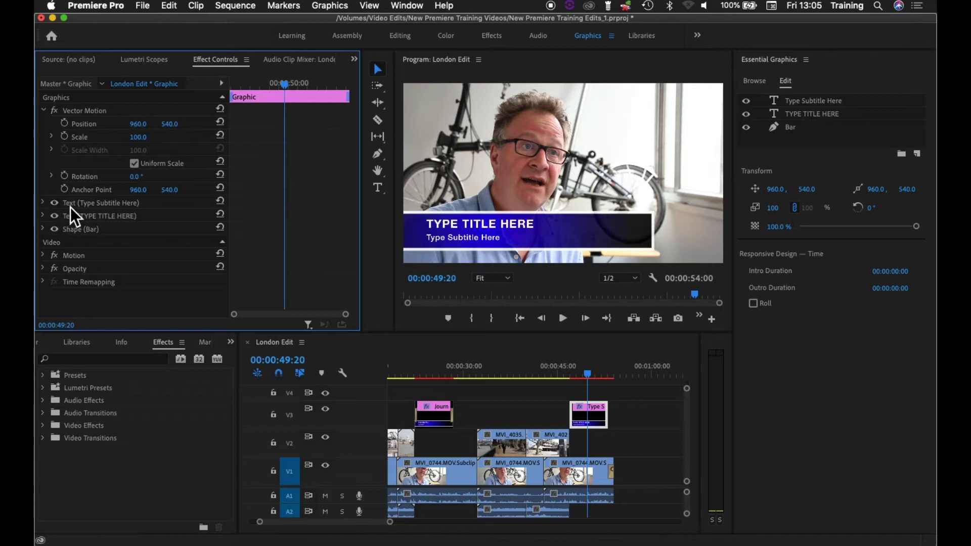
# Examine the individual properties of the lower third's Bar shape and its title text layer.
pyautogui.click(44, 230)
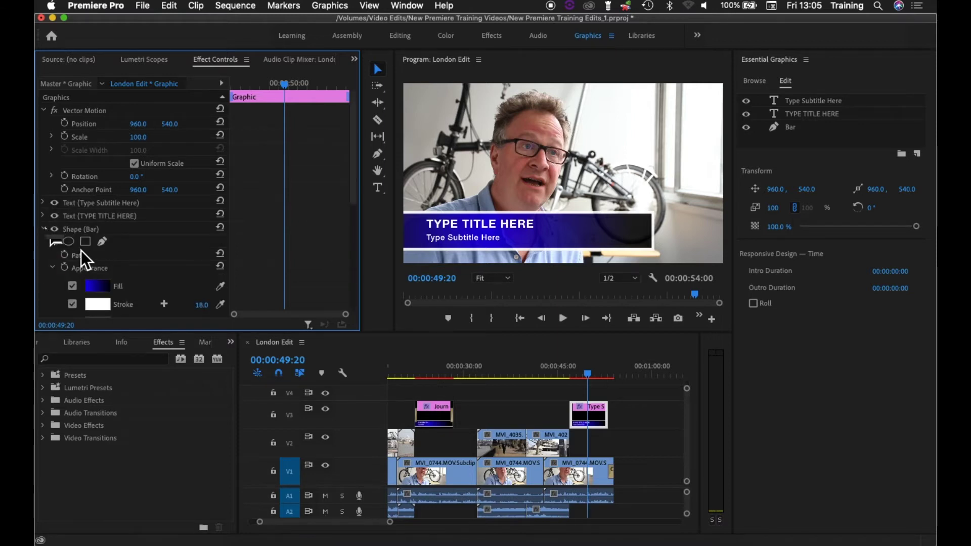
pyautogui.moveTo(355, 190); pyautogui.dragTo(356, 249)
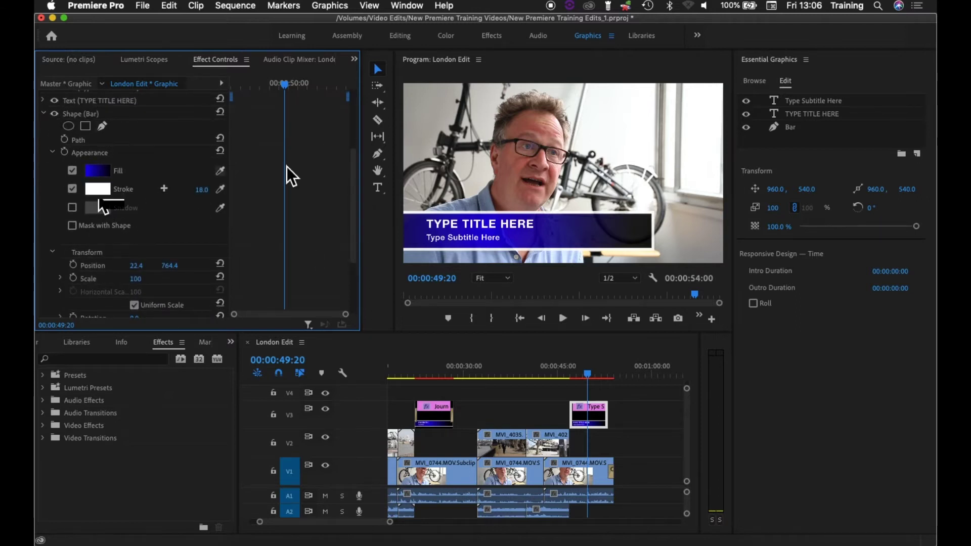
pyautogui.click(44, 113)
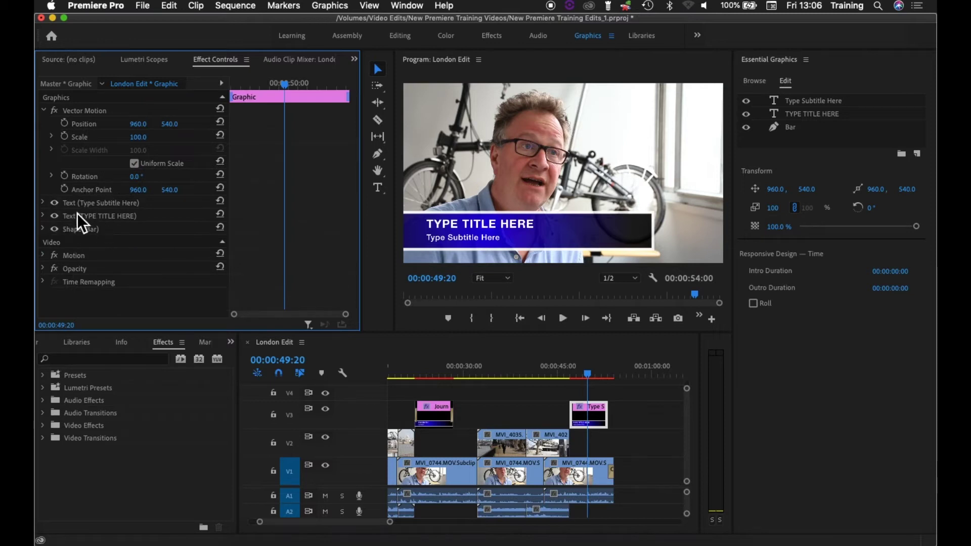
pyautogui.click(43, 217)
pyautogui.scroll(-5, 122, 248)
pyautogui.scroll(-3, 121, 248)
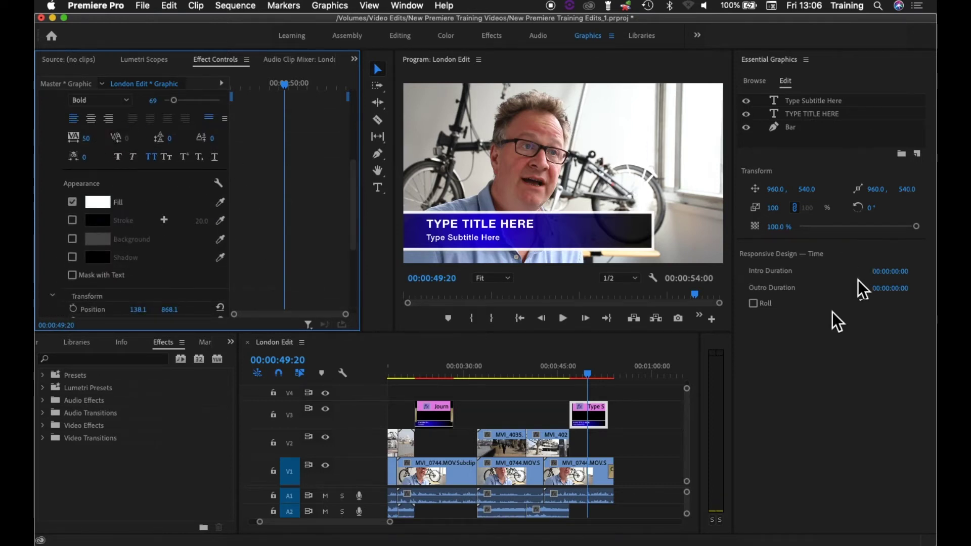
# Select the TYPE TITLE HERE layer and review its text, appearance and transform settings.
pyautogui.click(811, 114)
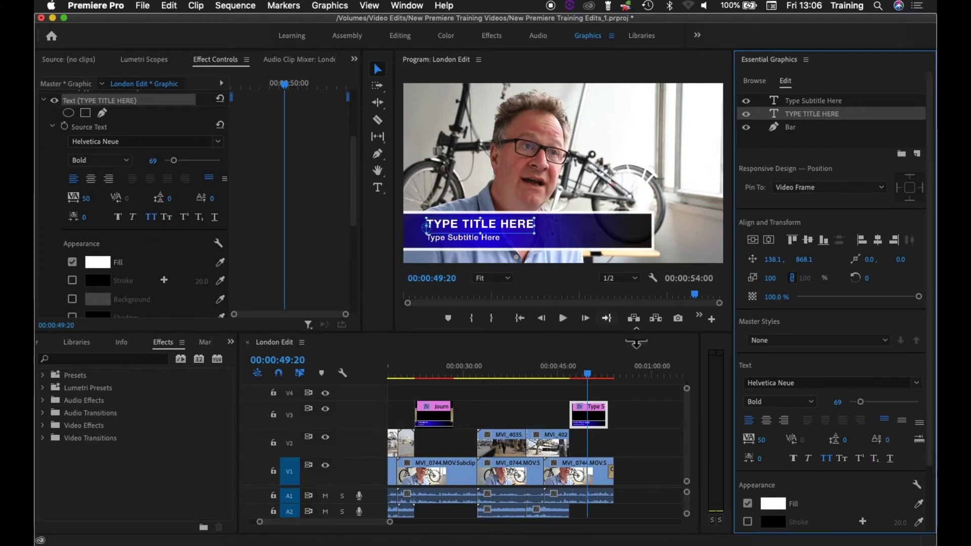
pyautogui.scroll(-3, 826, 445)
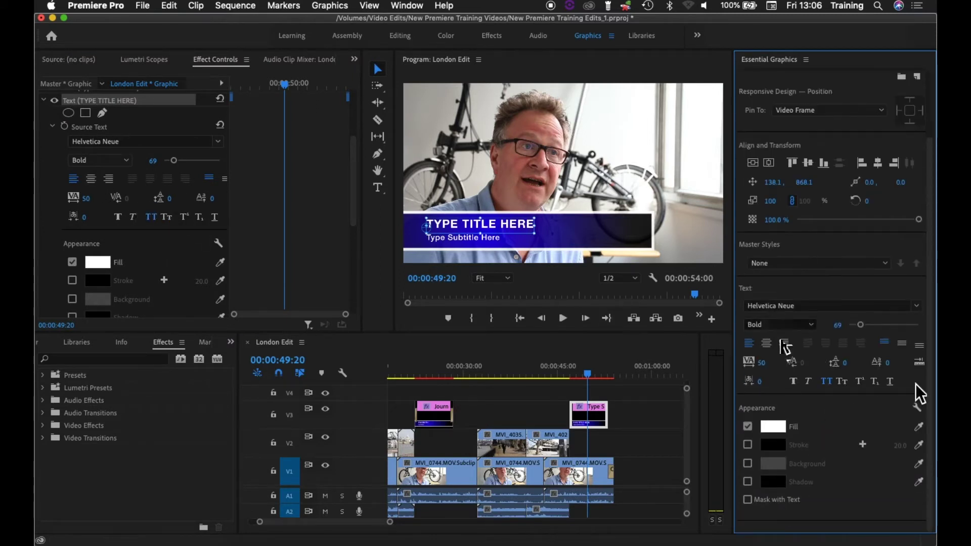
pyautogui.scroll(-5, 73, 212)
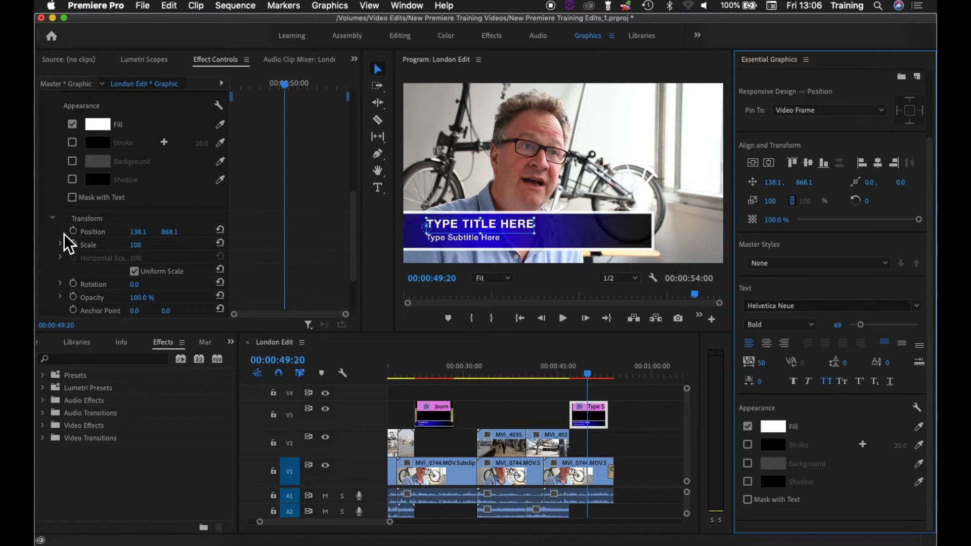
pyautogui.scroll(-3, 123, 253)
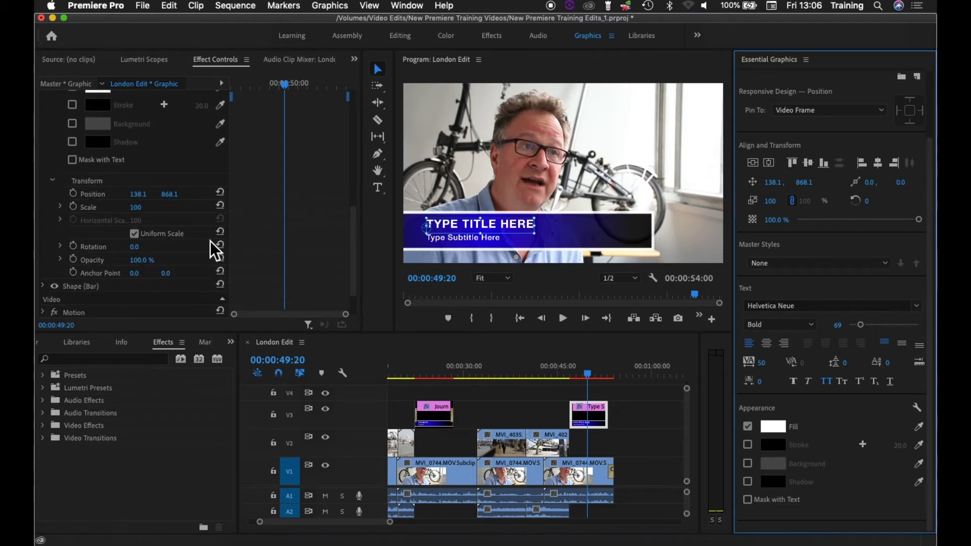
# Resize the workspace to give more room to the effect properties, their keyframe area and the program preview.
pyautogui.moveTo(239, 169); pyautogui.dragTo(266, 174)
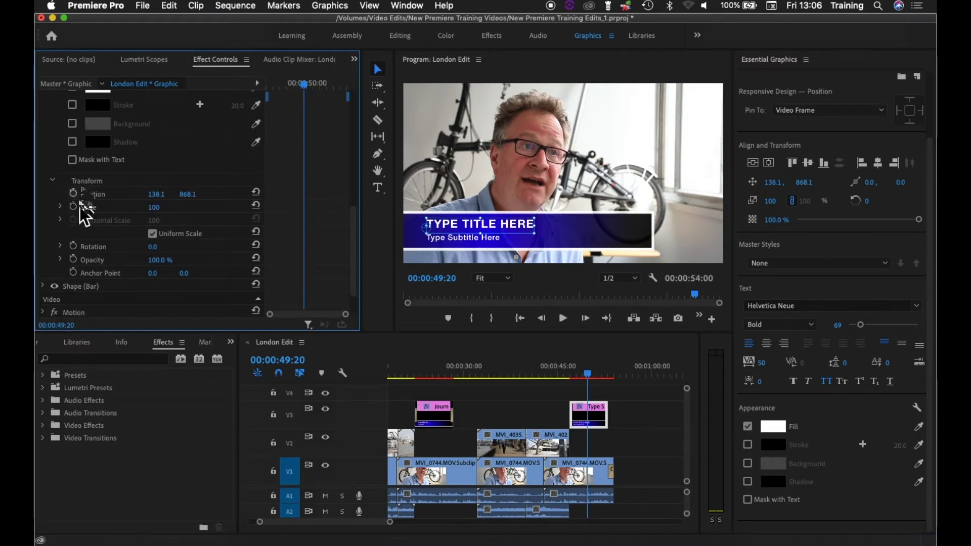
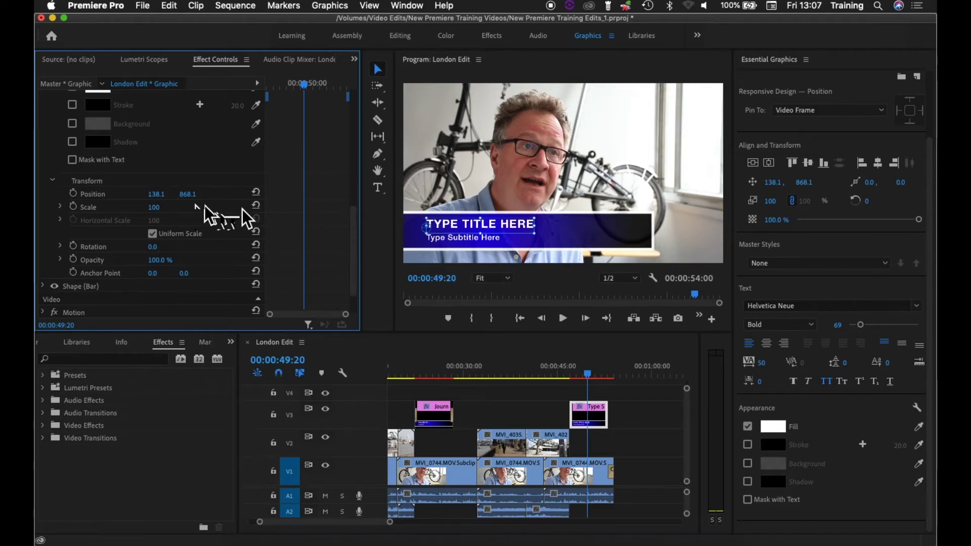
pyautogui.moveTo(360, 202); pyautogui.dragTo(422, 197)
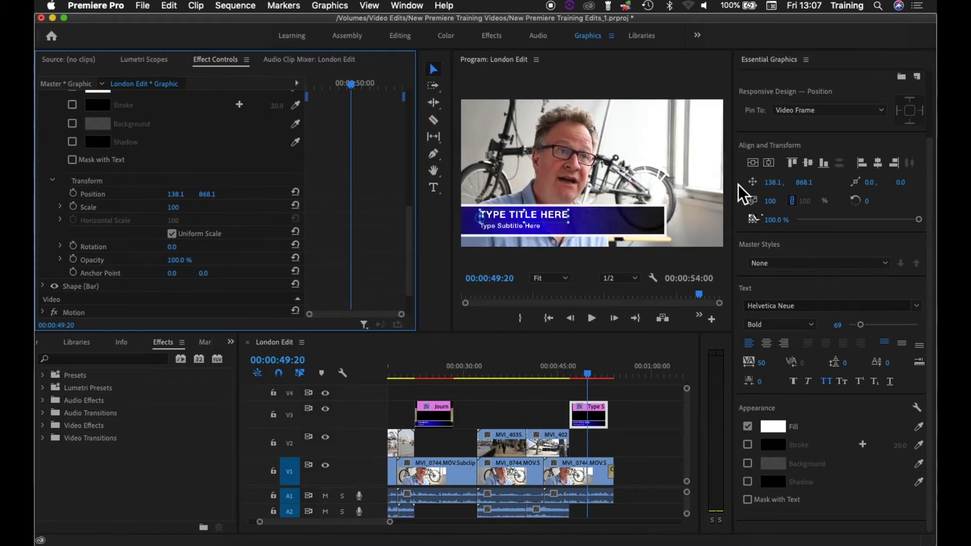
pyautogui.moveTo(737, 184); pyautogui.dragTo(819, 190)
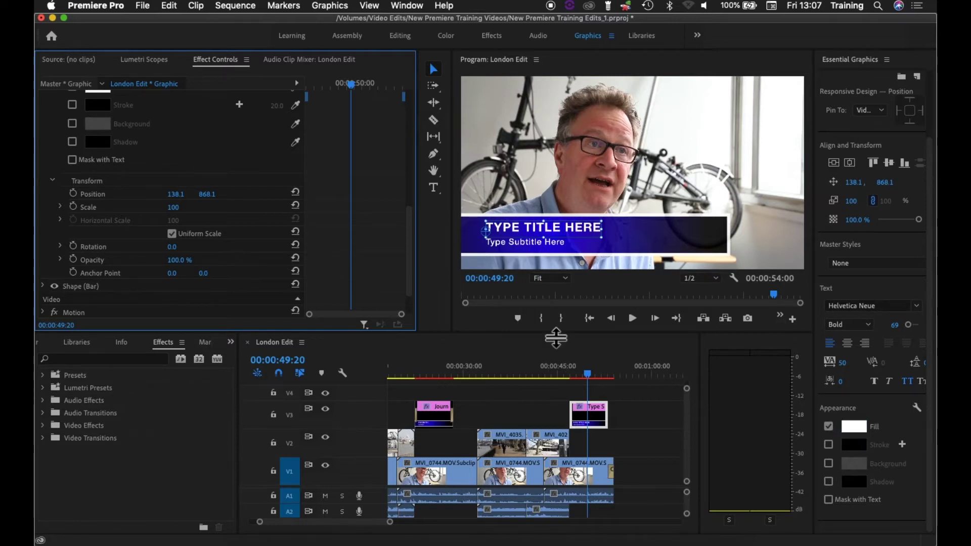
pyautogui.moveTo(554, 336); pyautogui.dragTo(560, 373)
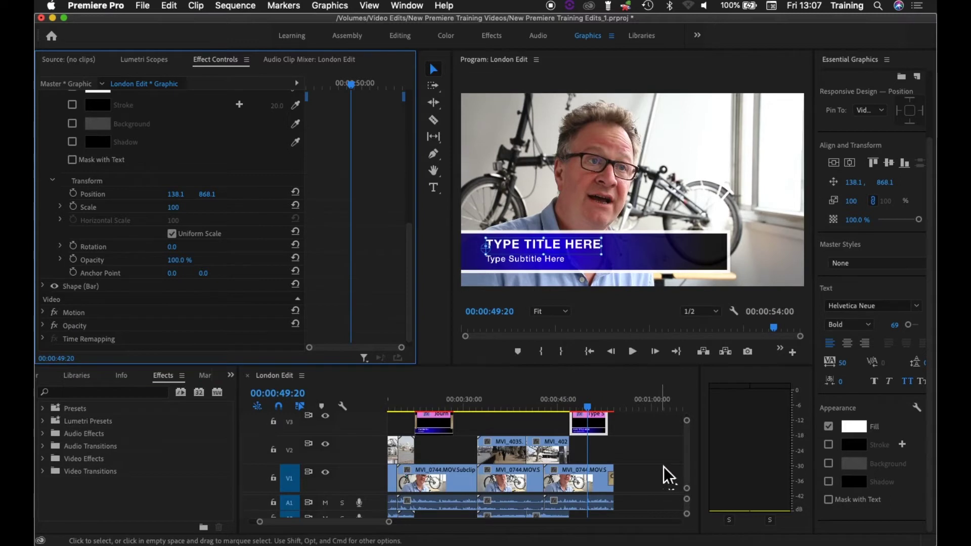
pyautogui.scroll(3, 668, 472)
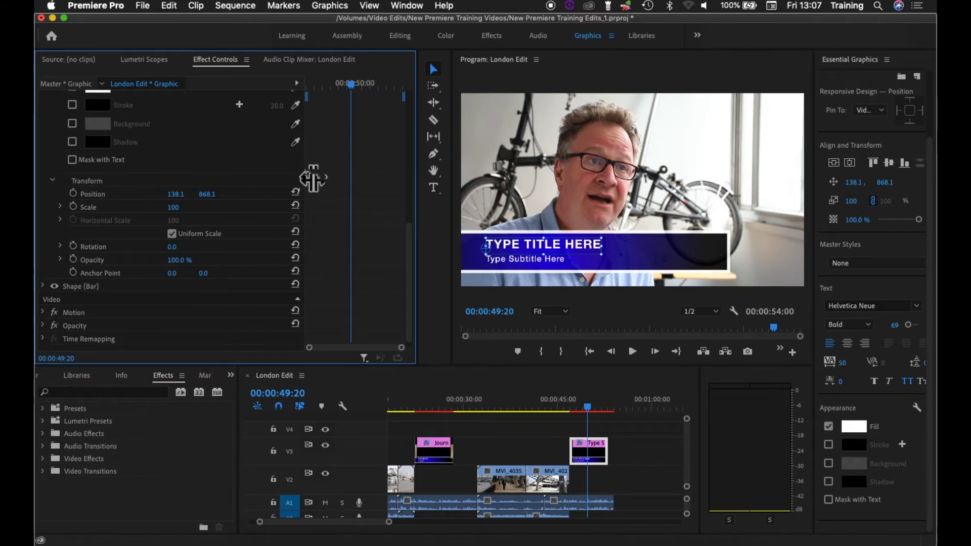
pyautogui.moveTo(310, 197); pyautogui.dragTo(273, 197)
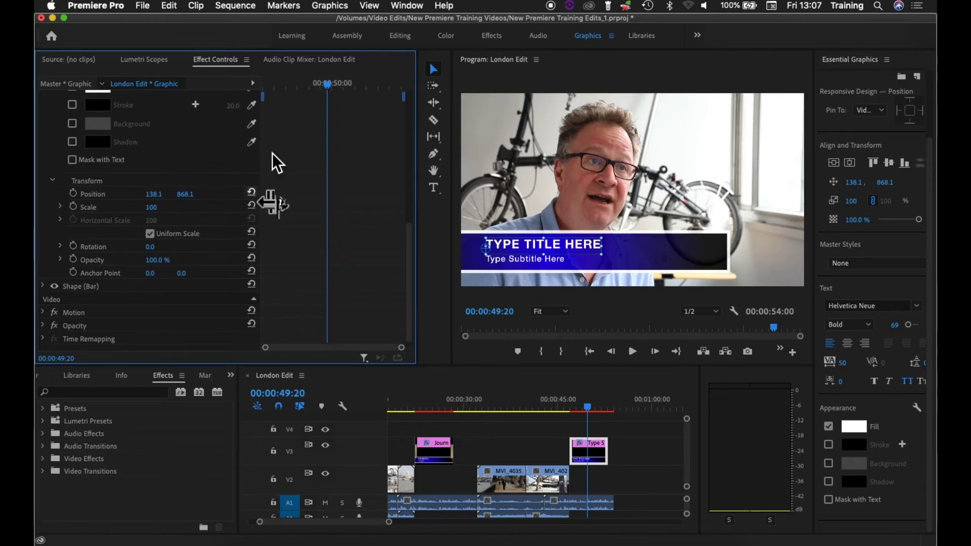
pyautogui.moveTo(409, 273); pyautogui.dragTo(483, 273)
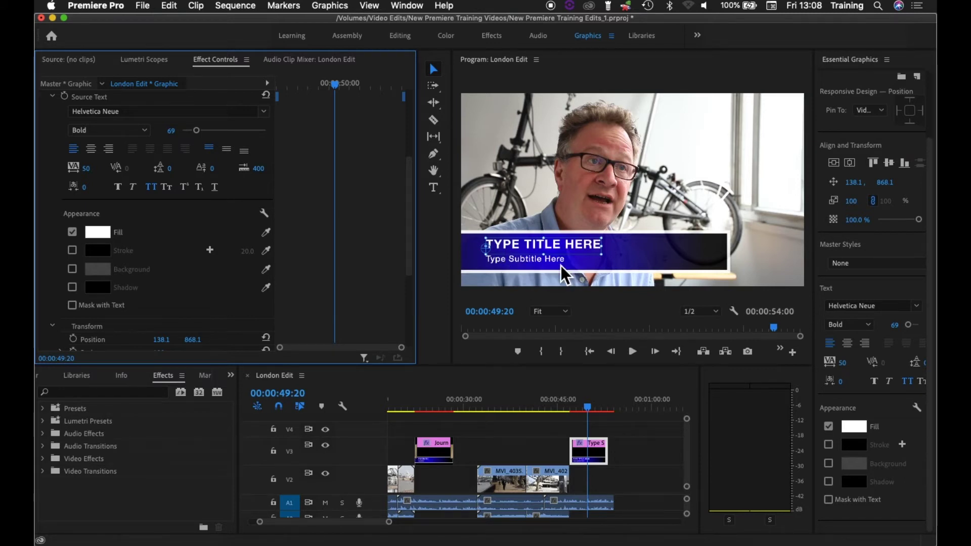
# Move the playhead to the start of the new lower third at 00:00:46:24 and bring its Vector Motion properties into view.
pyautogui.moveTo(305, 86); pyautogui.dragTo(274, 126)
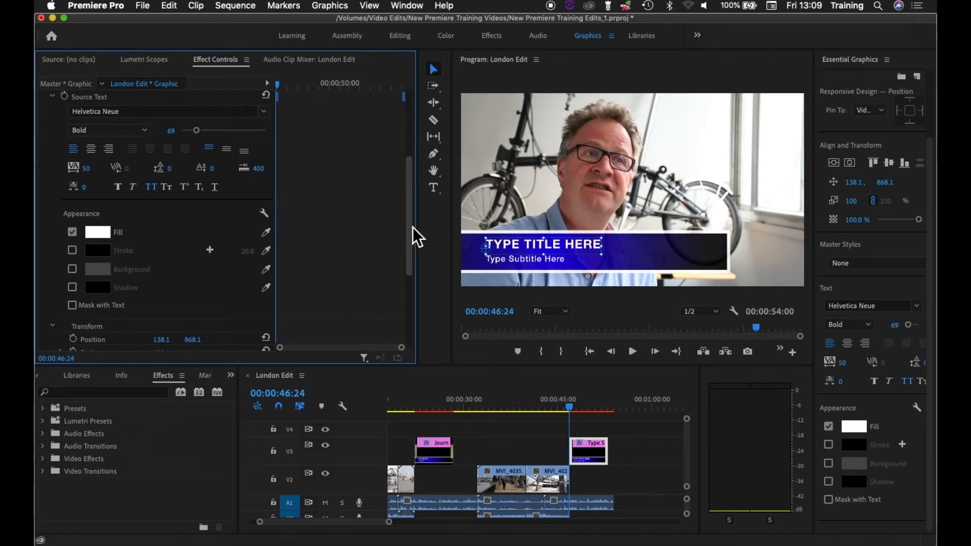
pyautogui.moveTo(413, 227); pyautogui.dragTo(407, 163)
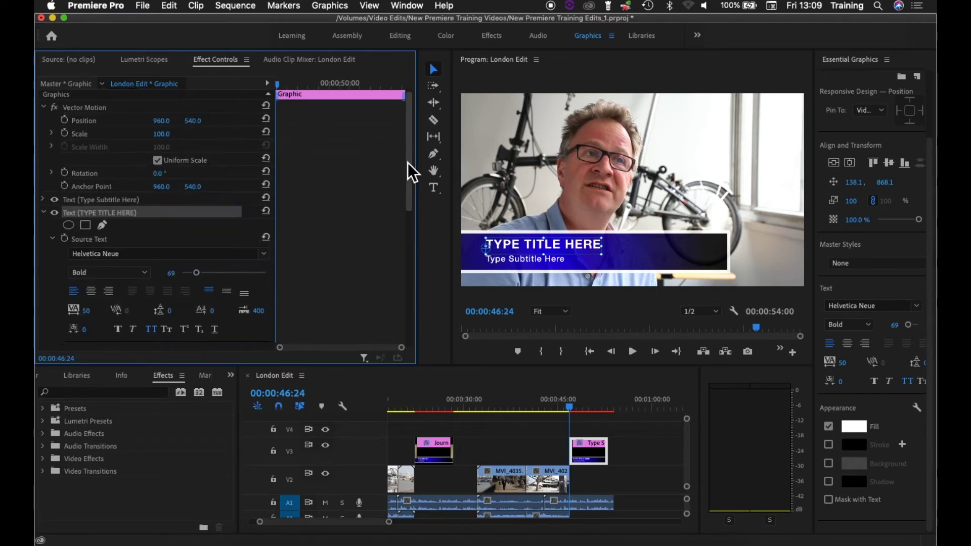
# Collapse the title text and Vector Motion properties and expand the Shape (Bar) properties down to its Transform settings.
pyautogui.click(44, 213)
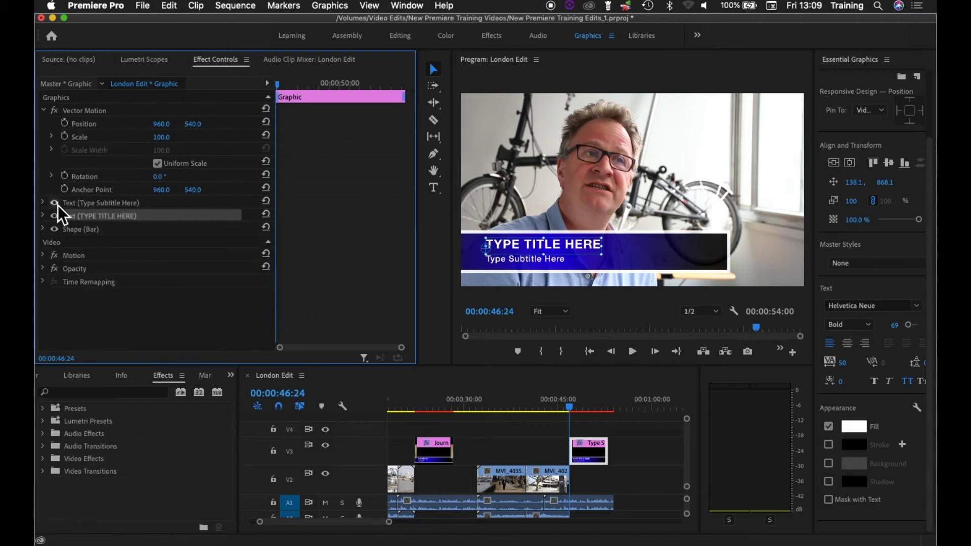
pyautogui.click(44, 232)
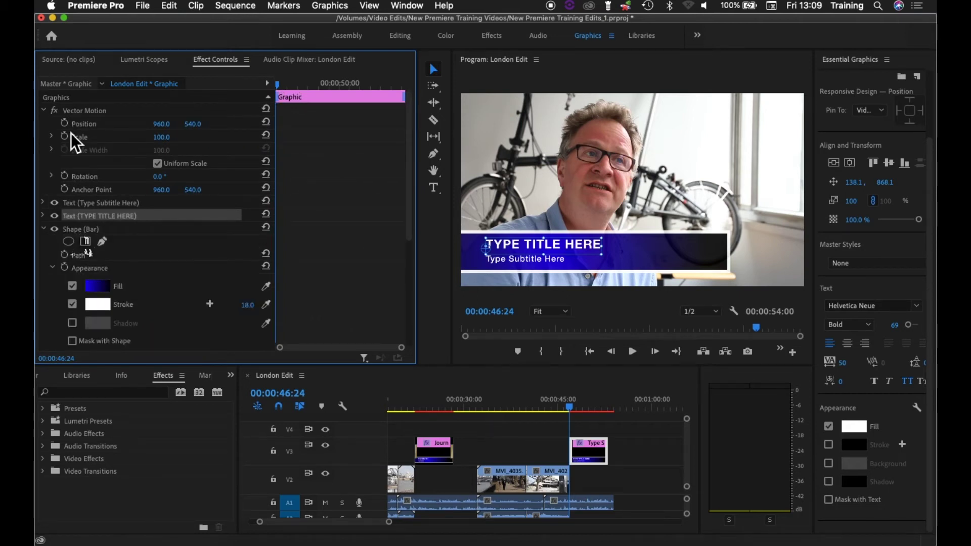
pyautogui.click(44, 110)
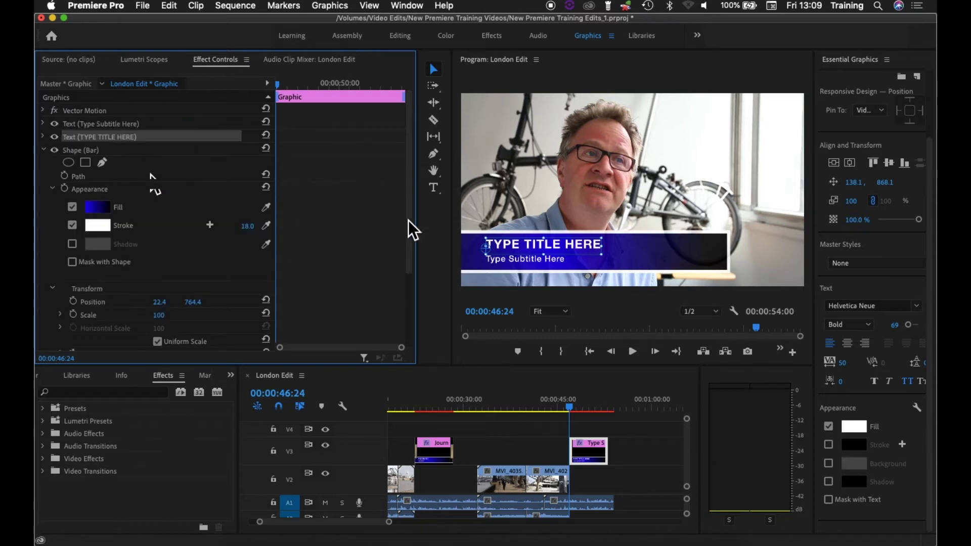
pyautogui.moveTo(410, 198); pyautogui.dragTo(360, 256)
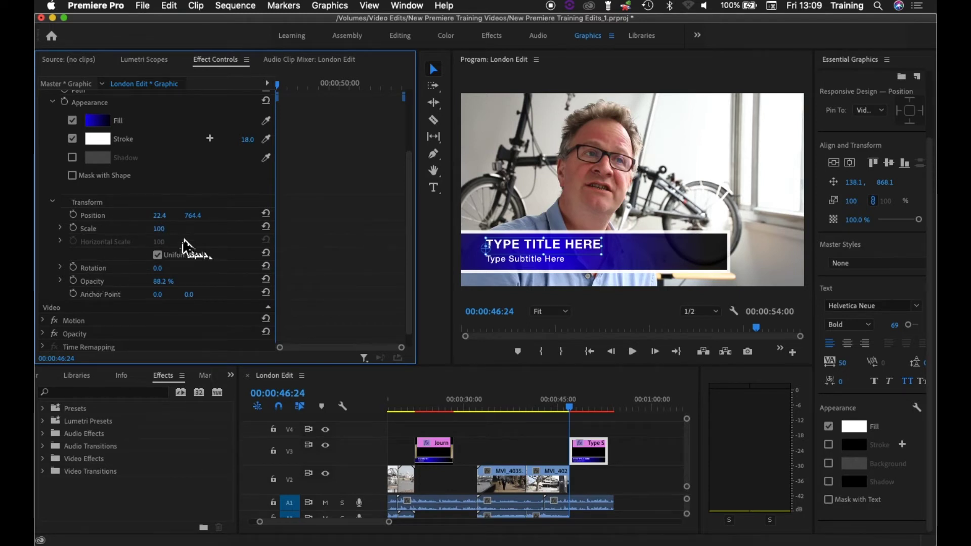
# Try different Transform values on the Bar shape, including a scale of 48, and undo the changes.
pyautogui.moveTo(159, 228)
pyautogui.mouseDown()
pyautogui.moveTo(222, 216)
pyautogui.moveTo(174, 223)
pyautogui.mouseUp()
pyautogui.write('48')
pyautogui.press('Return')
pyautogui.press('super+z')
pyautogui.press('super+z')
pyautogui.press('super+z')
pyautogui.moveTo(172, 277); pyautogui.dragTo(175, 277)
pyautogui.press('super+z')
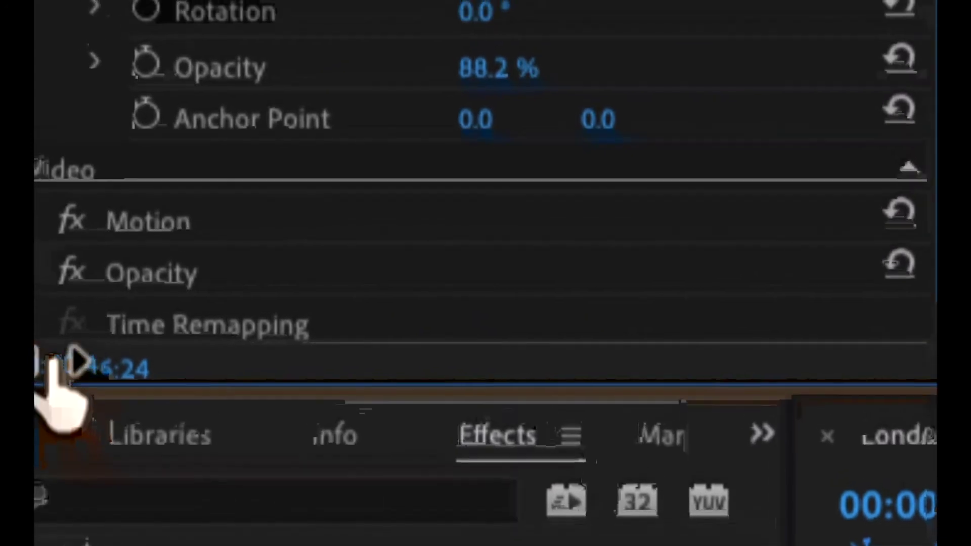
# Advance the playhead 12 frames to 00:00:47:11 and start Position keyframing for the Bar shape there.
pyautogui.click(51, 358)
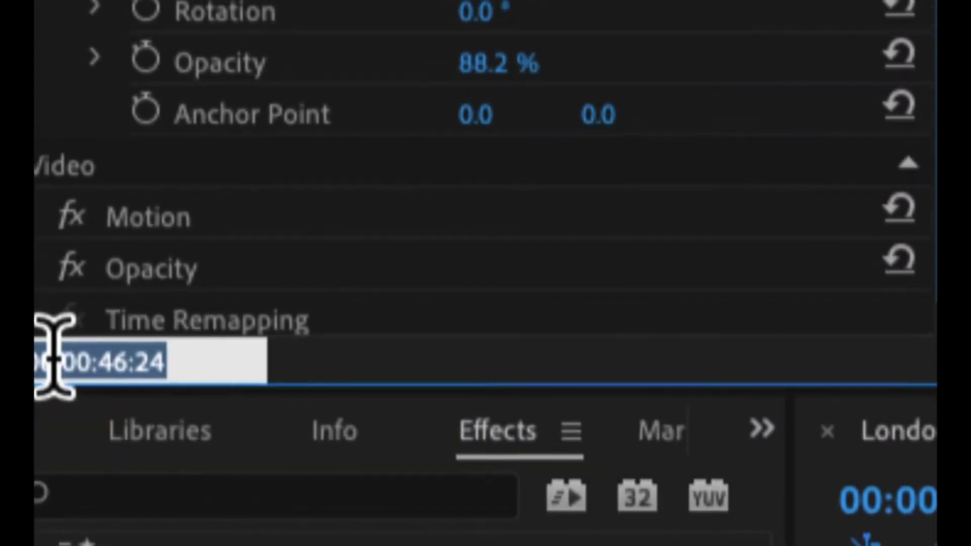
pyautogui.write('+')
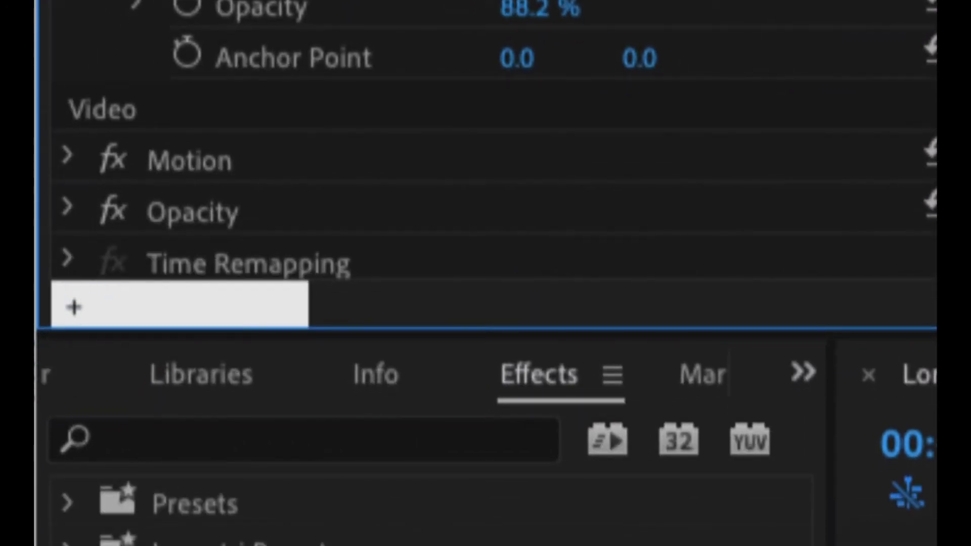
pyautogui.write('12')
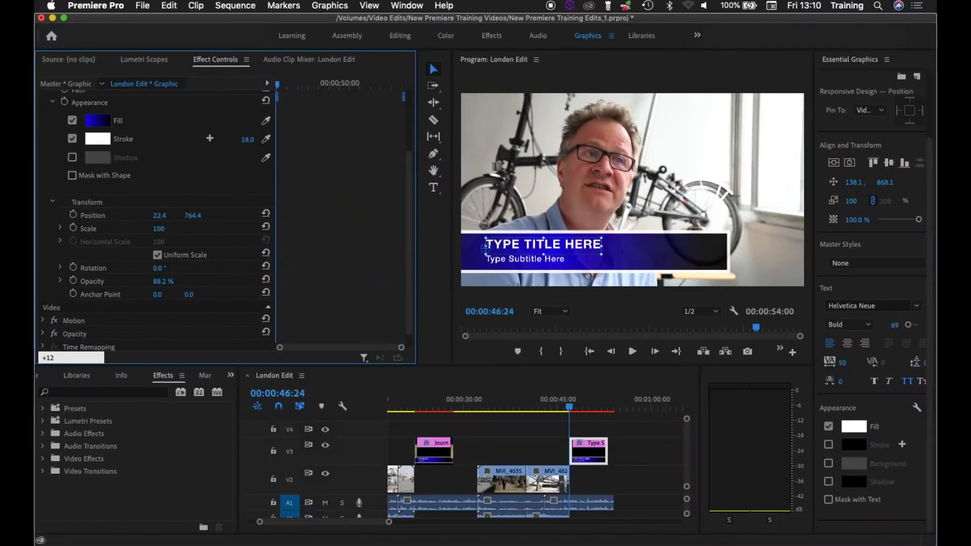
pyautogui.press('Return')
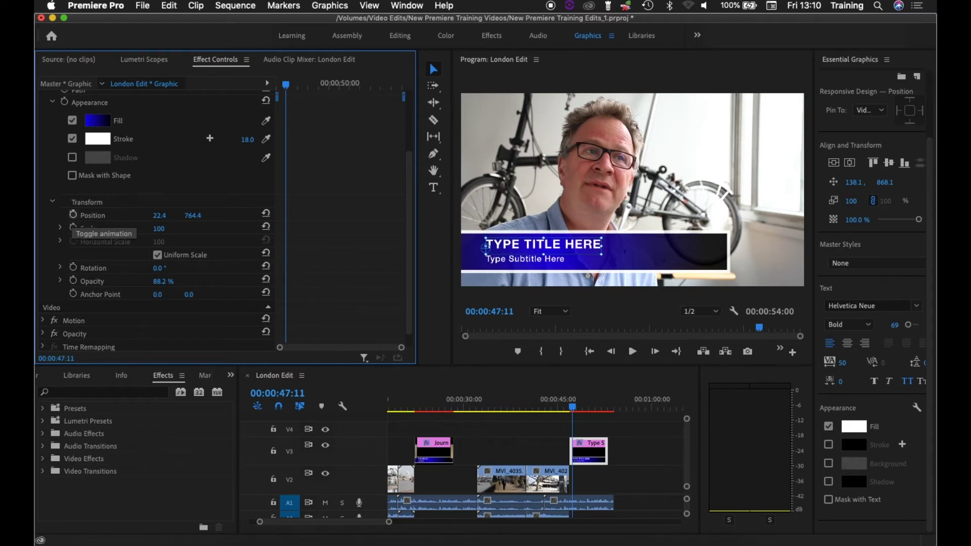
pyautogui.click(74, 215)
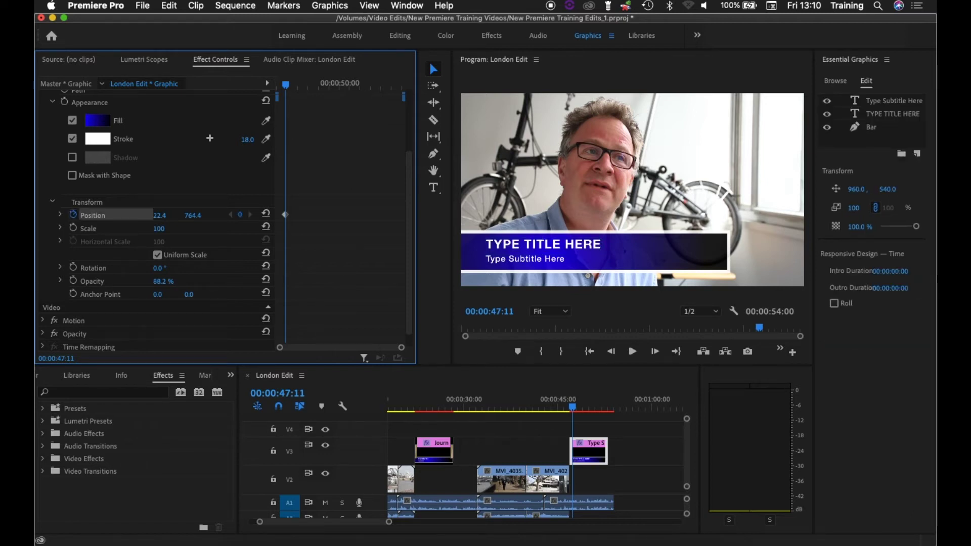
# Return to the title's first frame at 00:00:46:24 and set the Bar's horizontal position to -1530.6, off-screen.
pyautogui.press('j')
pyautogui.press('k')
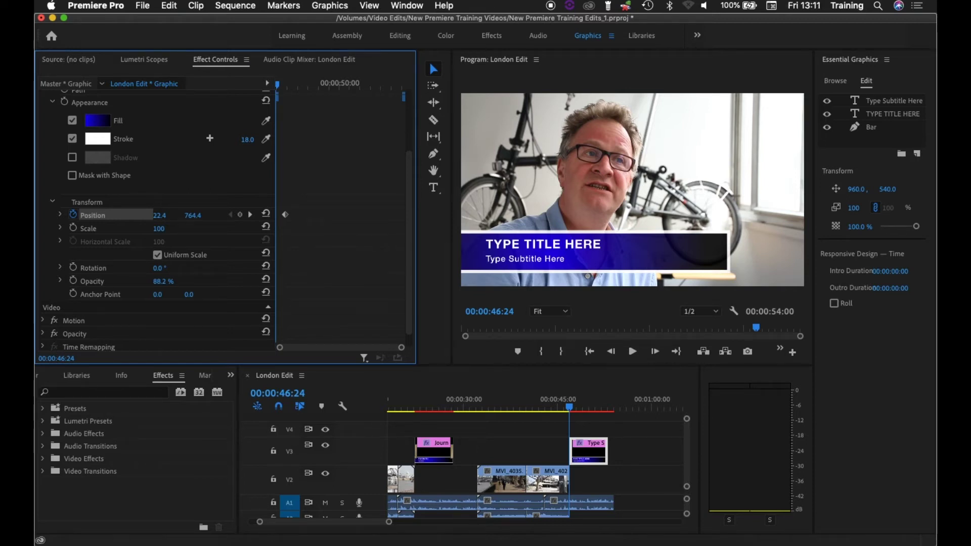
pyautogui.moveTo(159, 215); pyautogui.dragTo(92, 215)
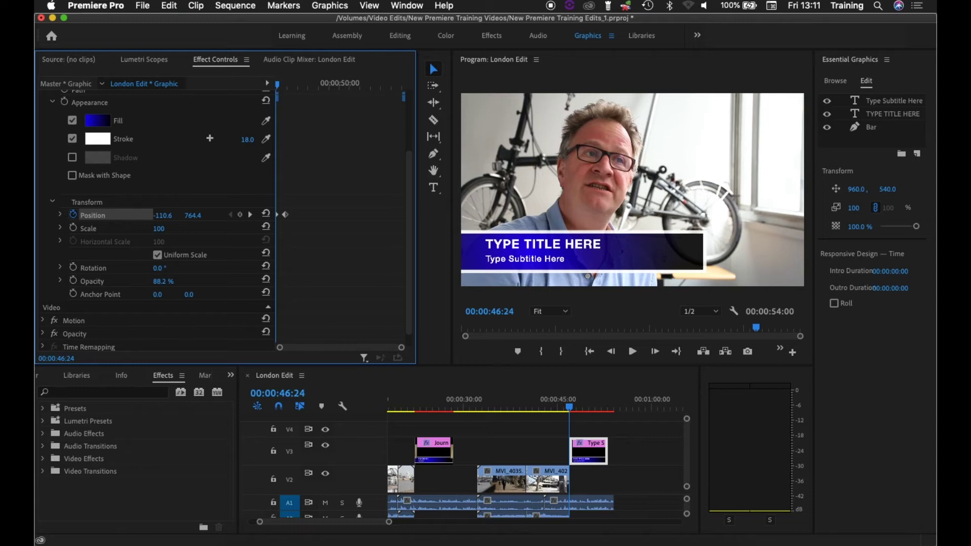
pyautogui.moveTo(82, 216); pyautogui.dragTo(0, 215)
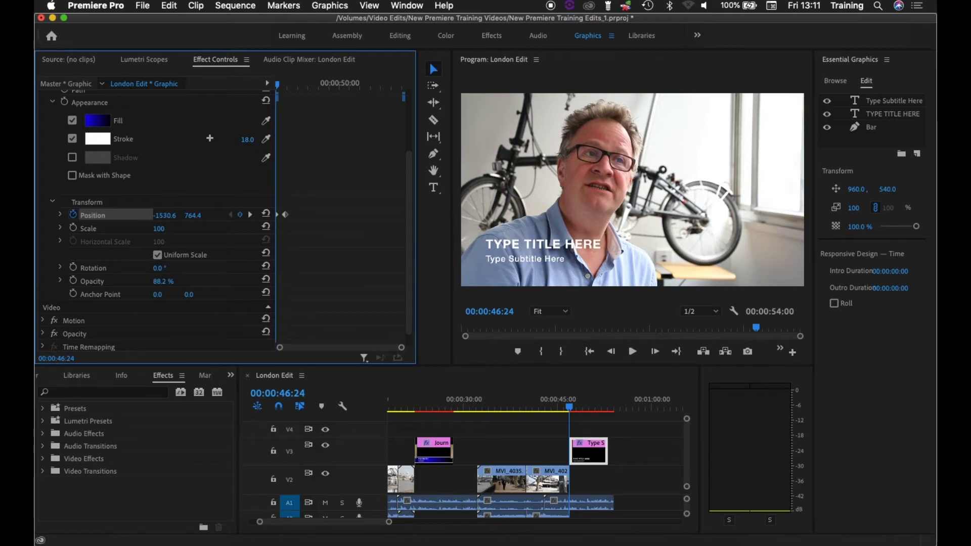
# Play back the Bar's slide-in animation through to the end of the title.
pyautogui.press('space')
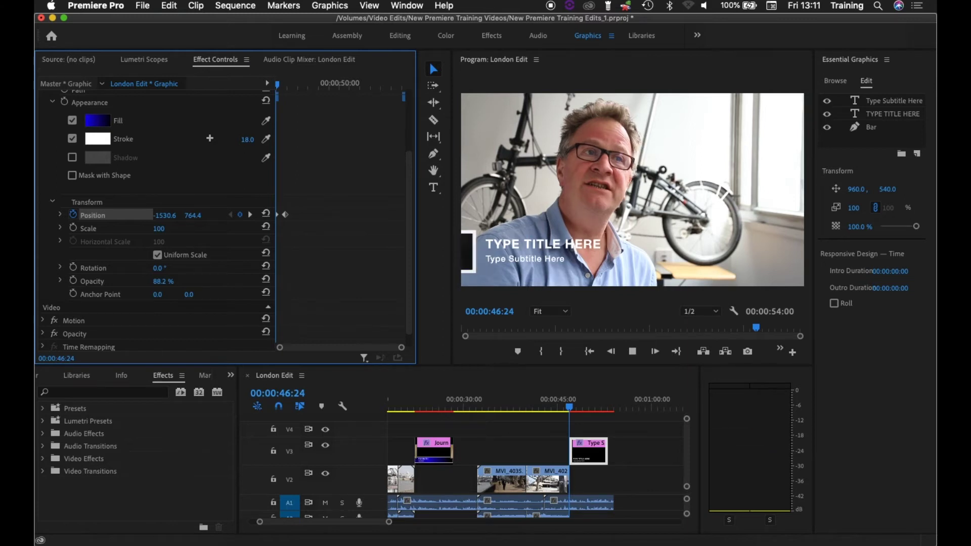
pyautogui.press('space')
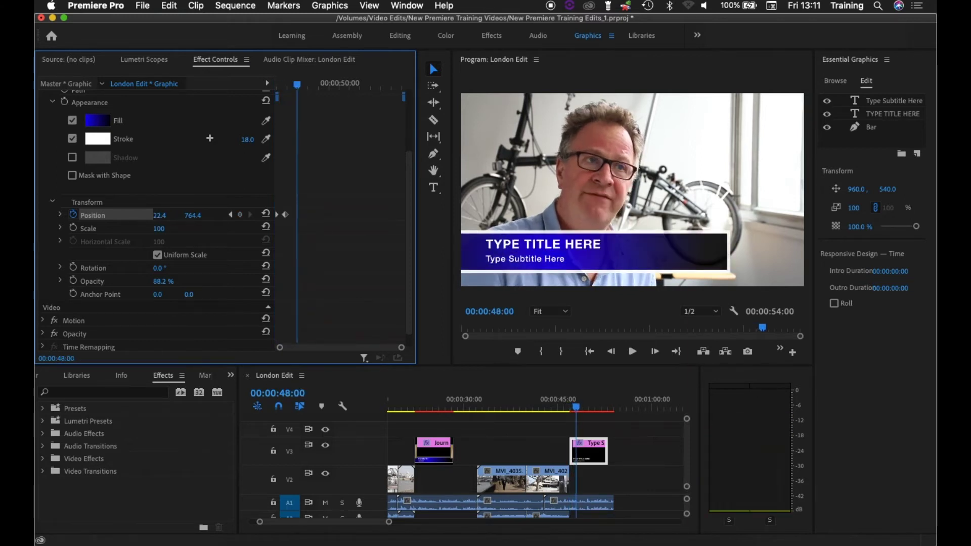
pyautogui.press('space')
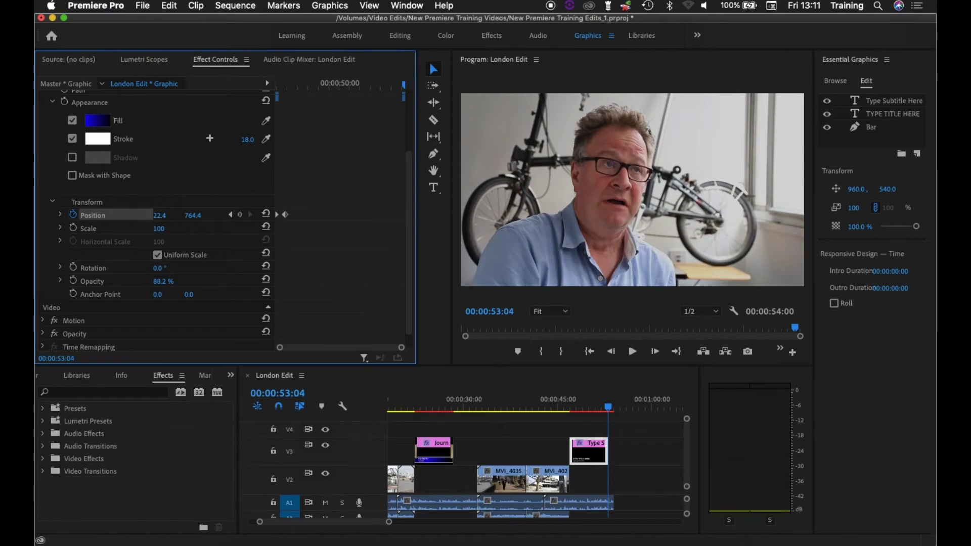
# Go to 12 frames before the title's last frame, at 00:00:52:16, and add a holding Position keyframe for the Bar.
pyautogui.press('Left')
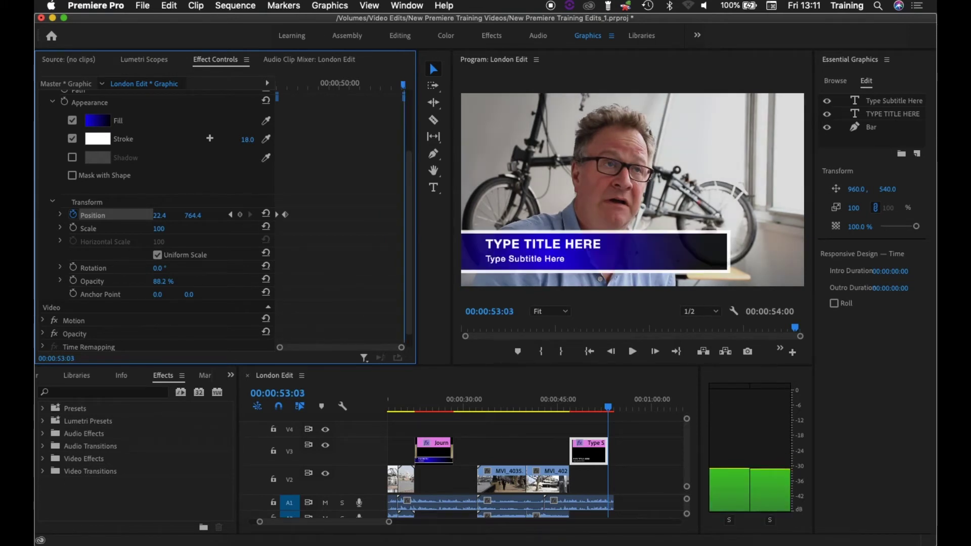
pyautogui.click(56, 358)
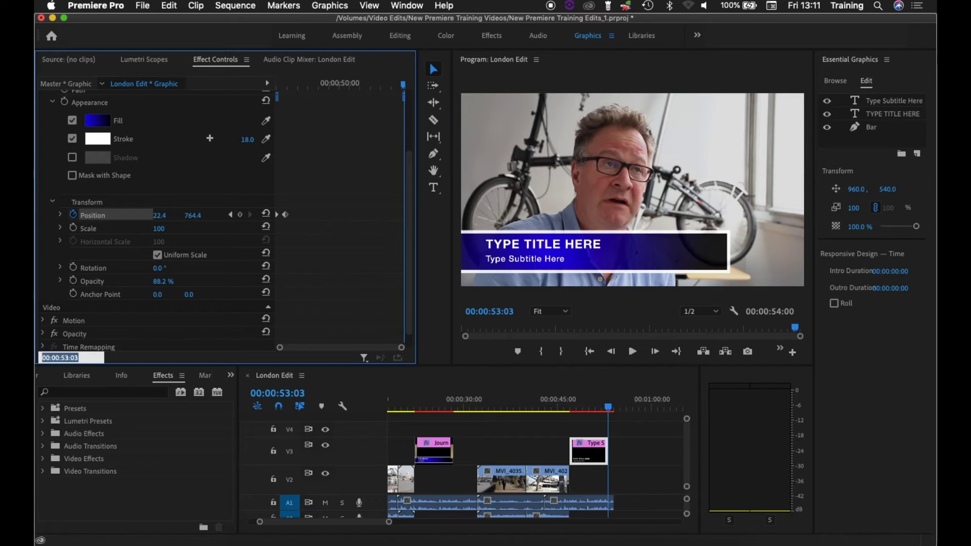
pyautogui.write('-12')
pyautogui.press('Return')
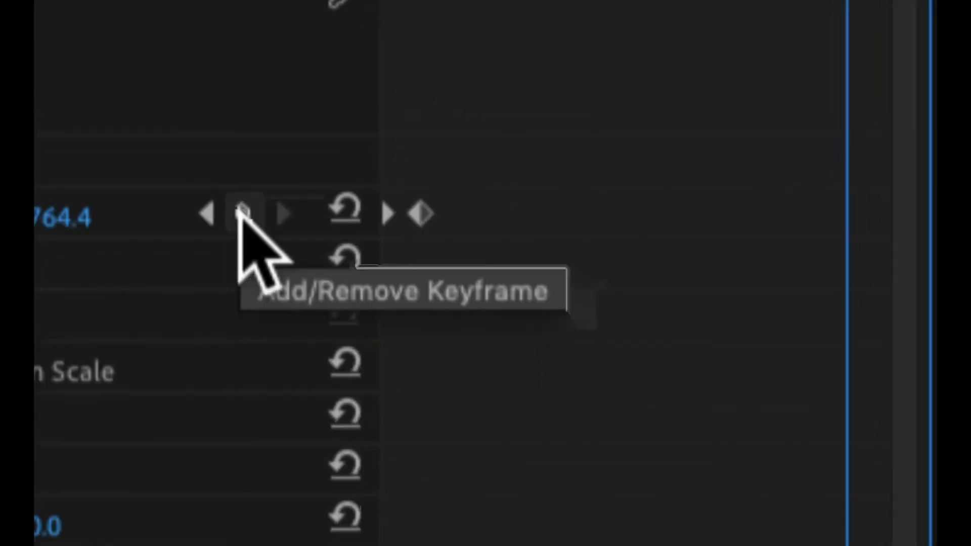
pyautogui.click(421, 213)
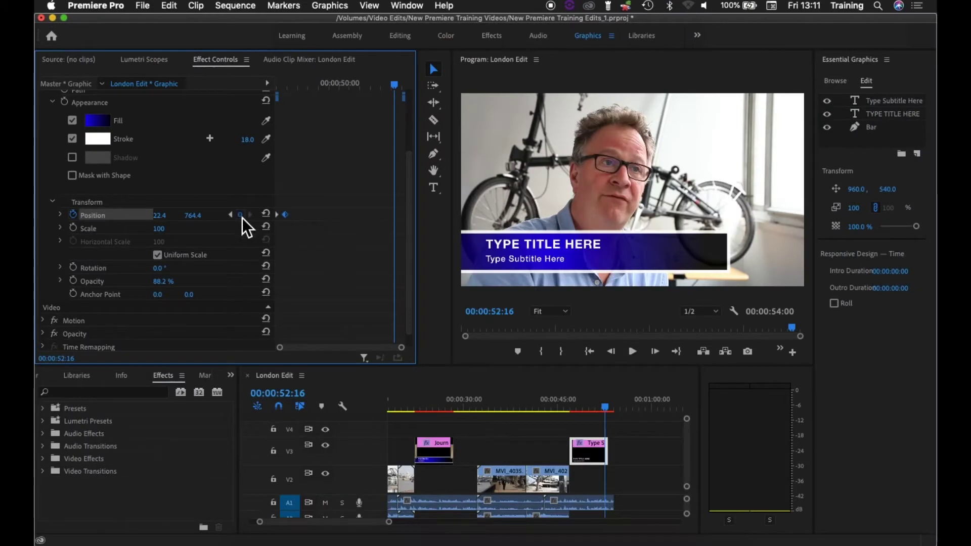
pyautogui.click(243, 218)
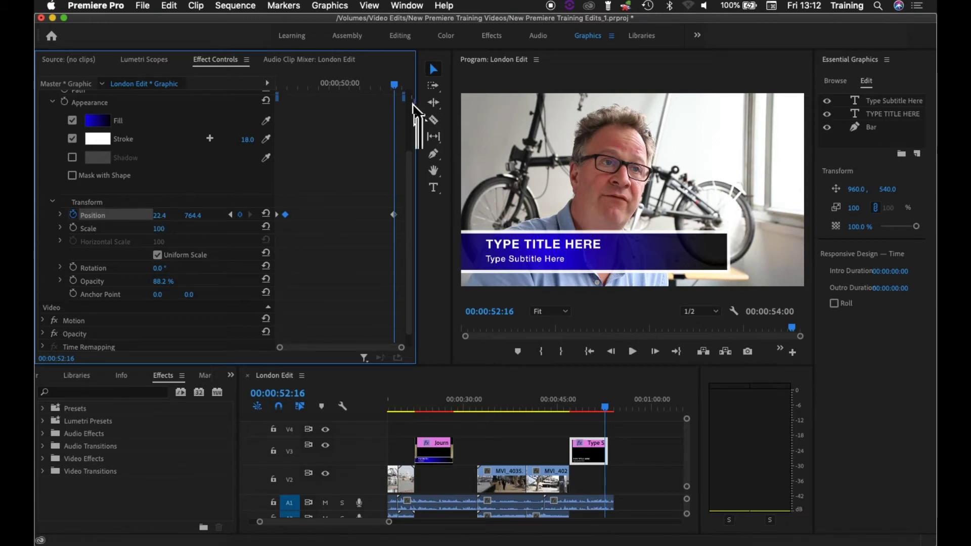
# At the title's last frame, 00:00:53:03, set the Bar's horizontal position to -1512.6 and preview the animation from the start.
pyautogui.moveTo(395, 85); pyautogui.dragTo(411, 86)
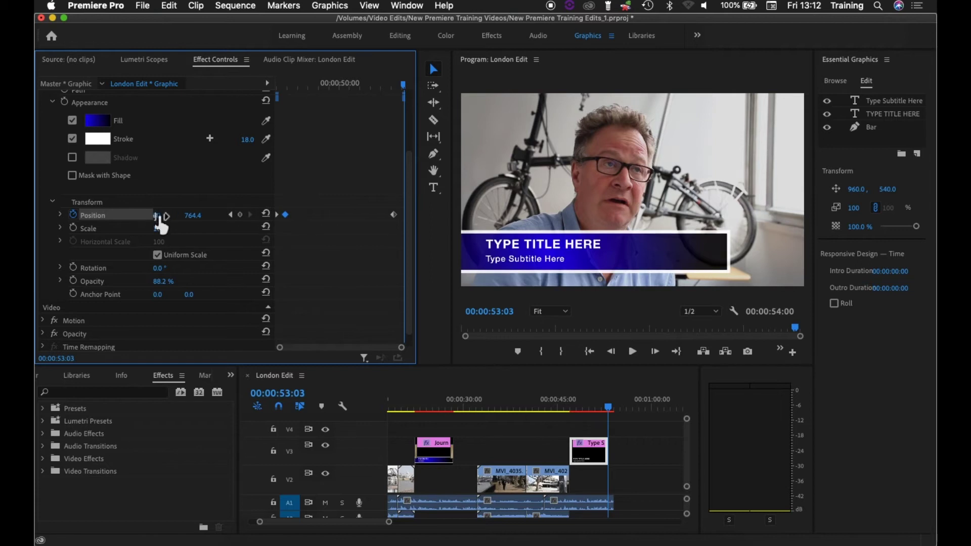
pyautogui.moveTo(159, 215)
pyautogui.mouseDown()
pyautogui.moveTo(109, 215)
pyautogui.moveTo(157, 215)
pyautogui.moveTo(141, 215)
pyautogui.mouseUp()
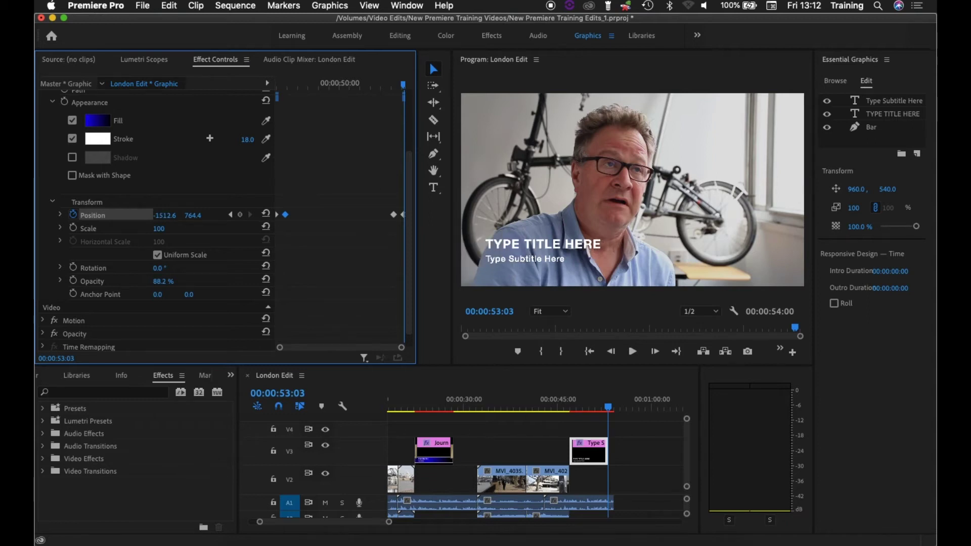
pyautogui.moveTo(293, 96); pyautogui.dragTo(278, 99)
pyautogui.press('space')
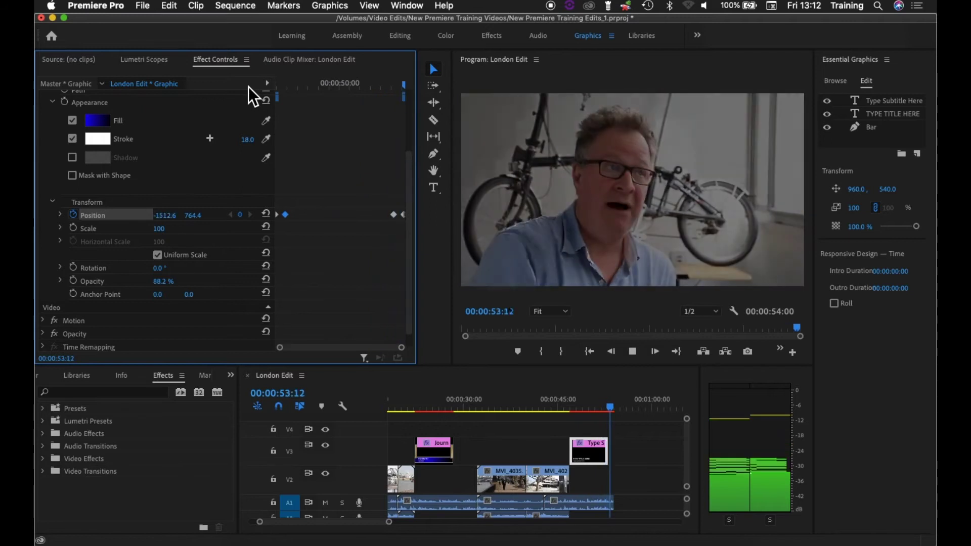
pyautogui.moveTo(374, 86); pyautogui.dragTo(277, 89)
pyautogui.press('Left')
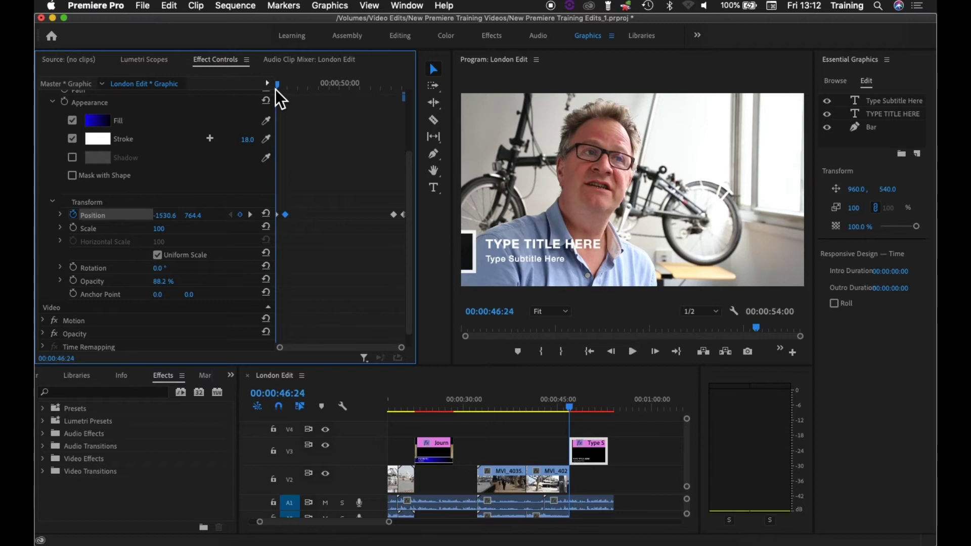
# Apply Ease In temporal interpolation to the Bar's second Position keyframe, where the slide-in ends.
pyautogui.moveTo(351, 180); pyautogui.dragTo(311, 227)
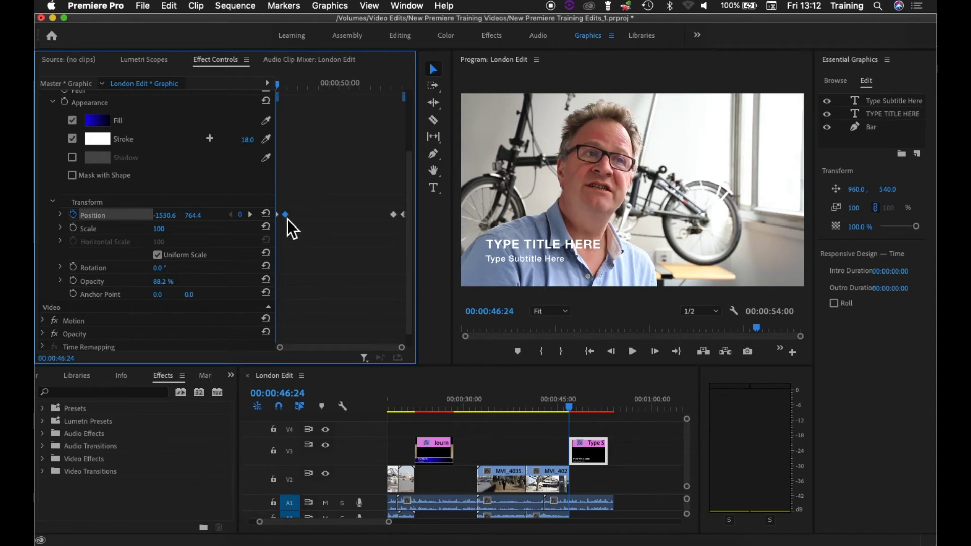
pyautogui.rightClick(287, 219)
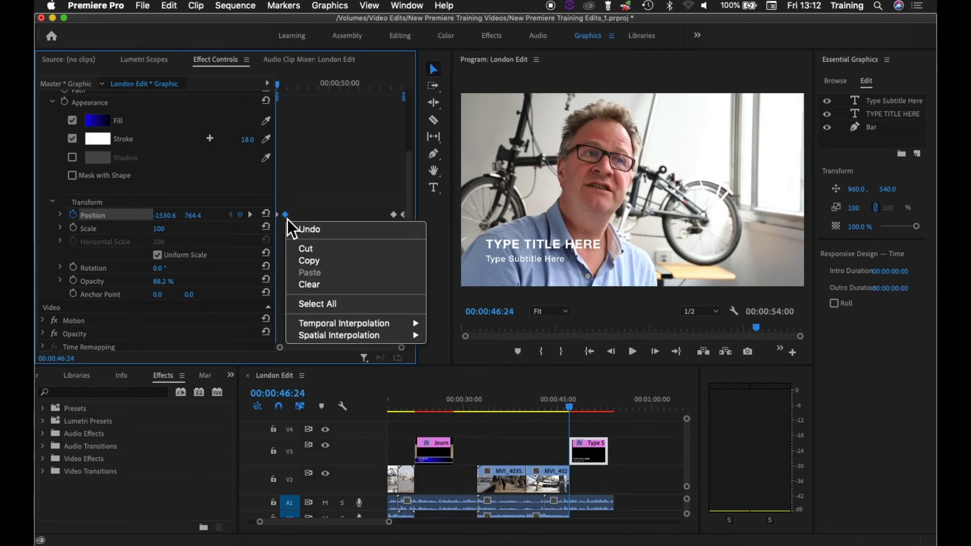
pyautogui.moveTo(325, 327)
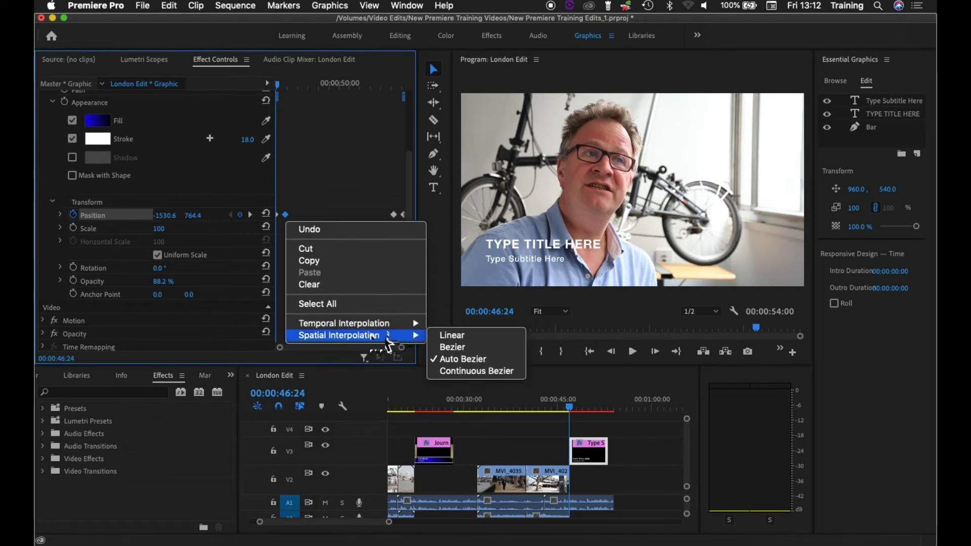
pyautogui.moveTo(387, 327)
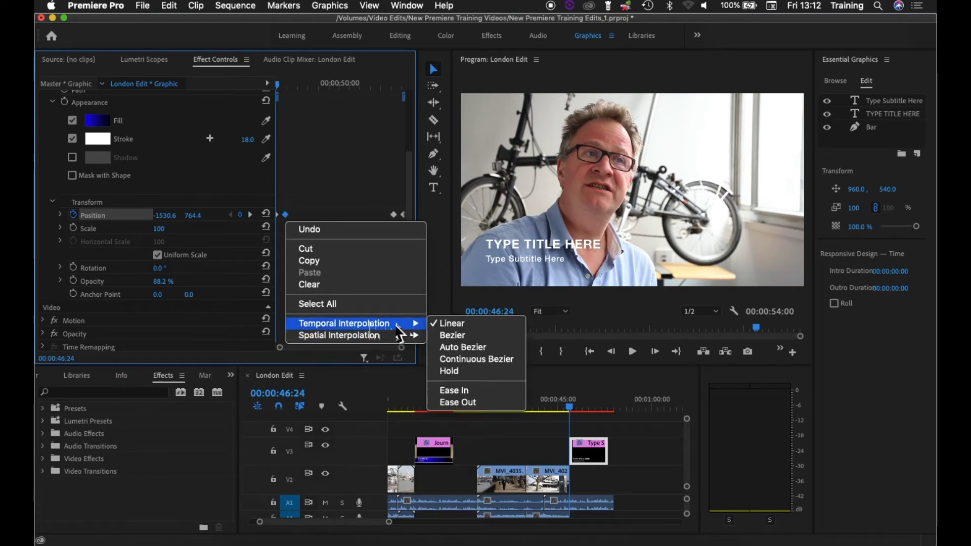
pyautogui.click(472, 394)
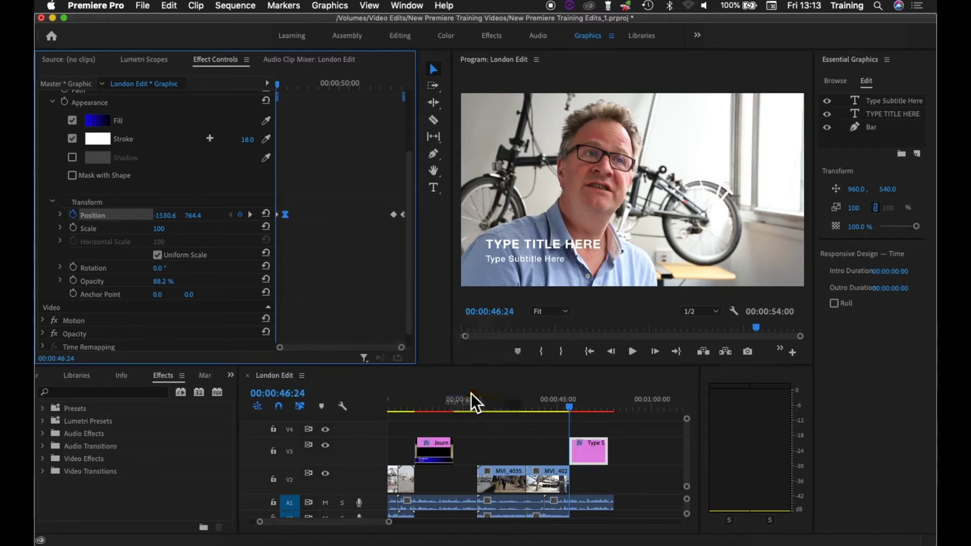
# Apply Ease Out temporal interpolation to the Bar's third Position keyframe, where the slide-out begins.
pyautogui.click(396, 216)
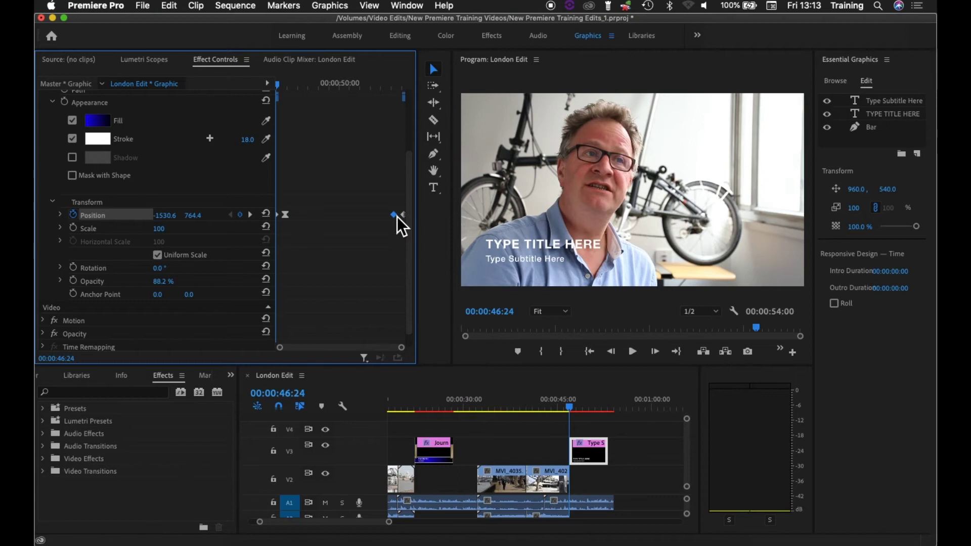
pyautogui.rightClick(397, 217)
pyautogui.moveTo(442, 322)
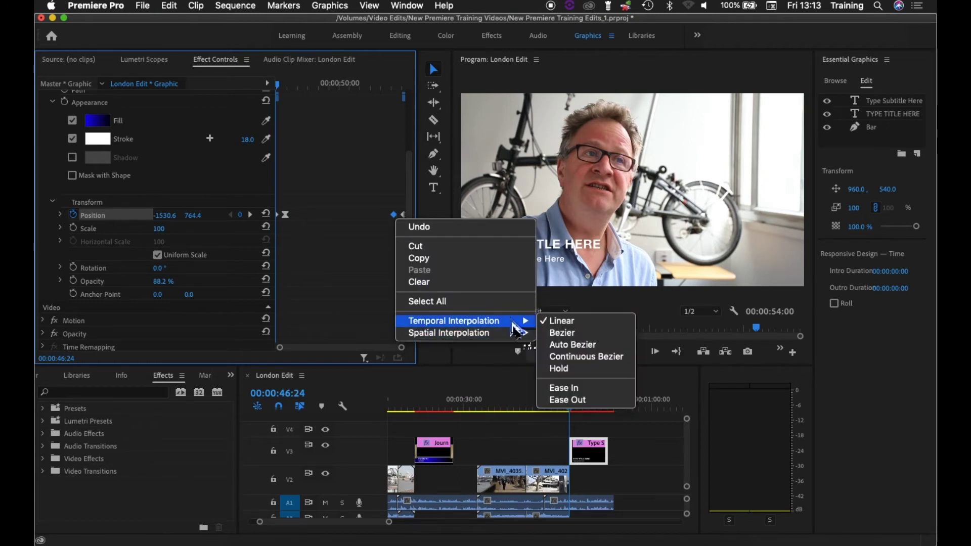
pyautogui.click(564, 399)
# Play back the Bar's eased slide-in and slide-out, and park the playhead at 00:00:47:13, just after the slide-in.
pyautogui.press('space')
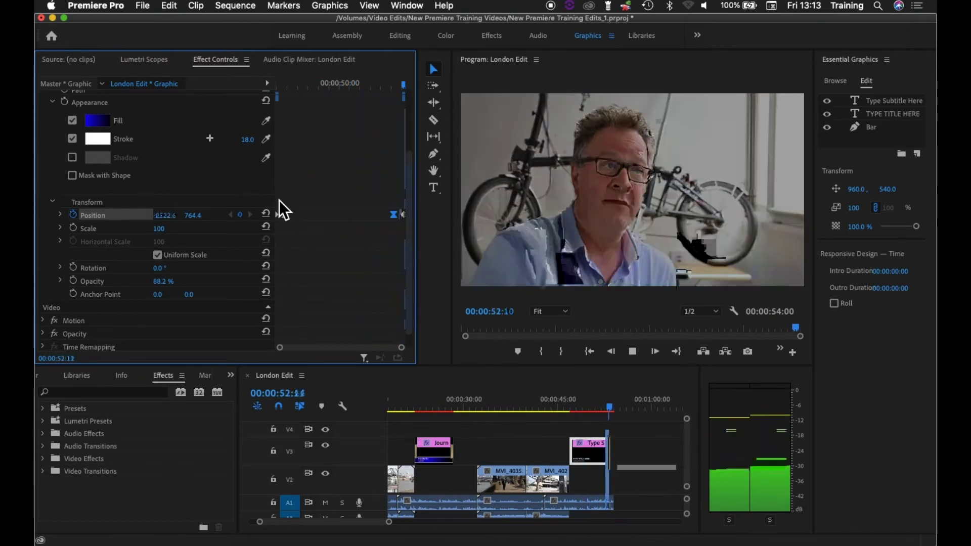
pyautogui.press('space')
pyautogui.press('Up')
pyautogui.click(290, 83)
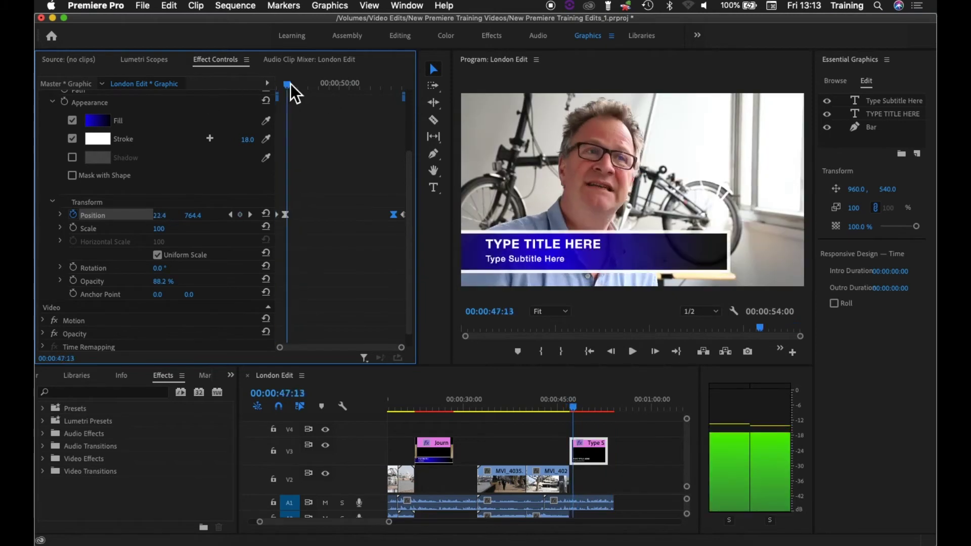
pyautogui.press('Right')
pyautogui.press('Right')
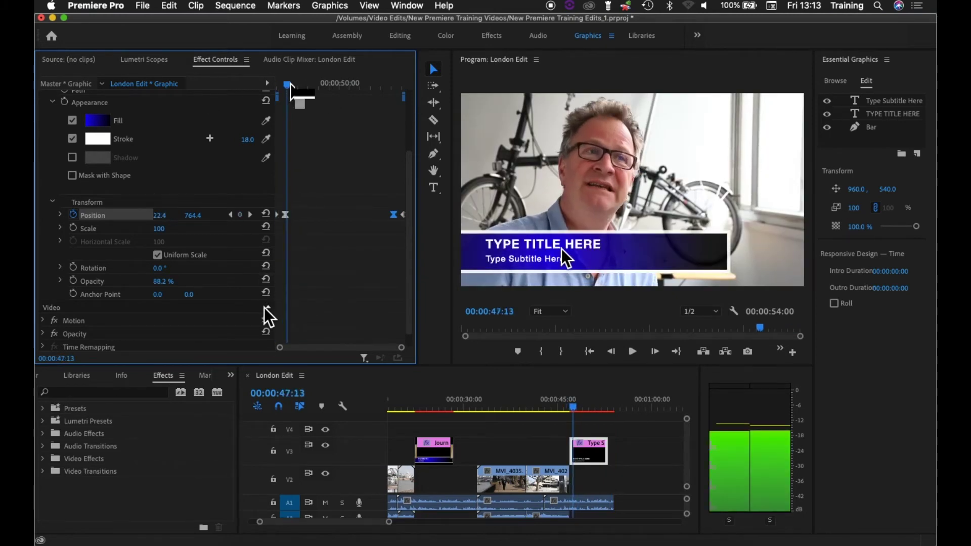
# Park the playhead at 00:00:47:11, on the Bar's second Position keyframe, and collapse the Bar's settings.
pyautogui.press('Left')
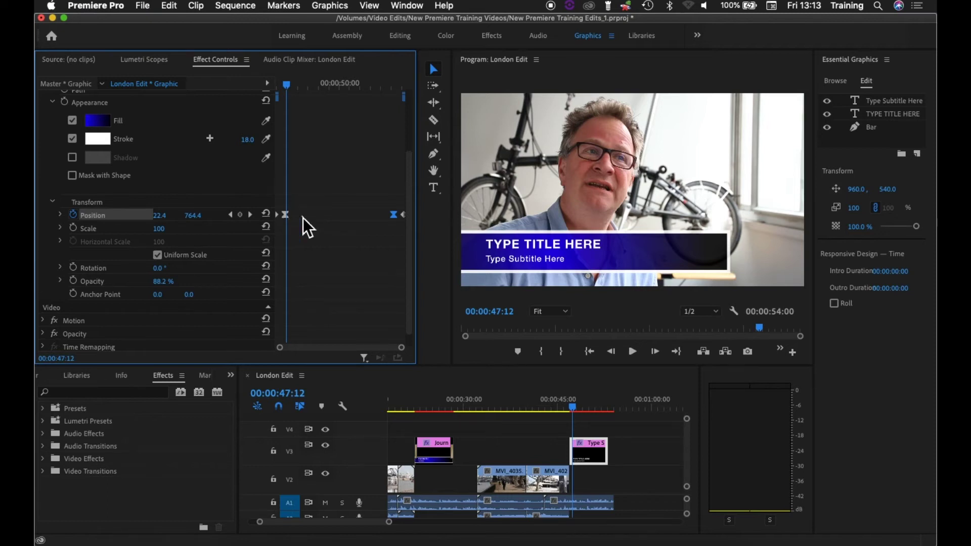
pyautogui.click(249, 215)
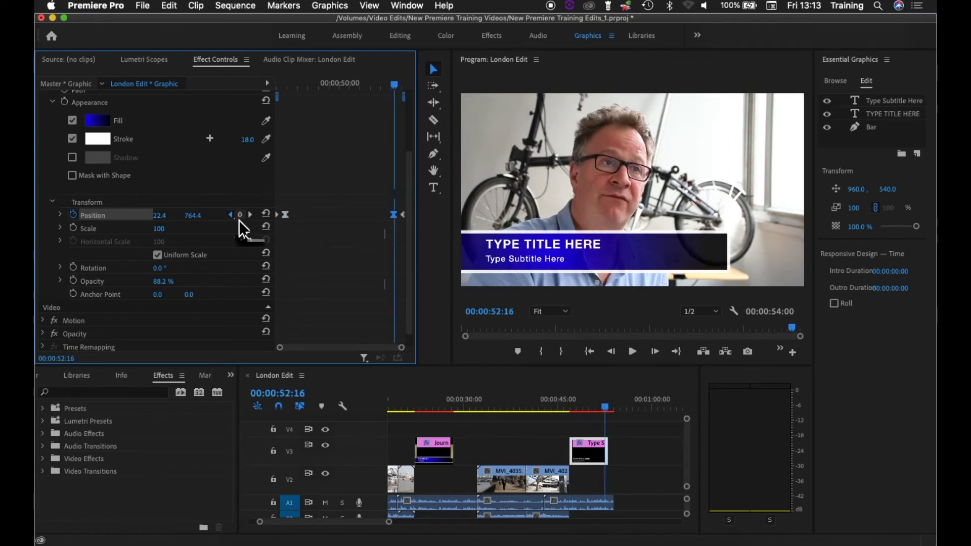
pyautogui.press('Up')
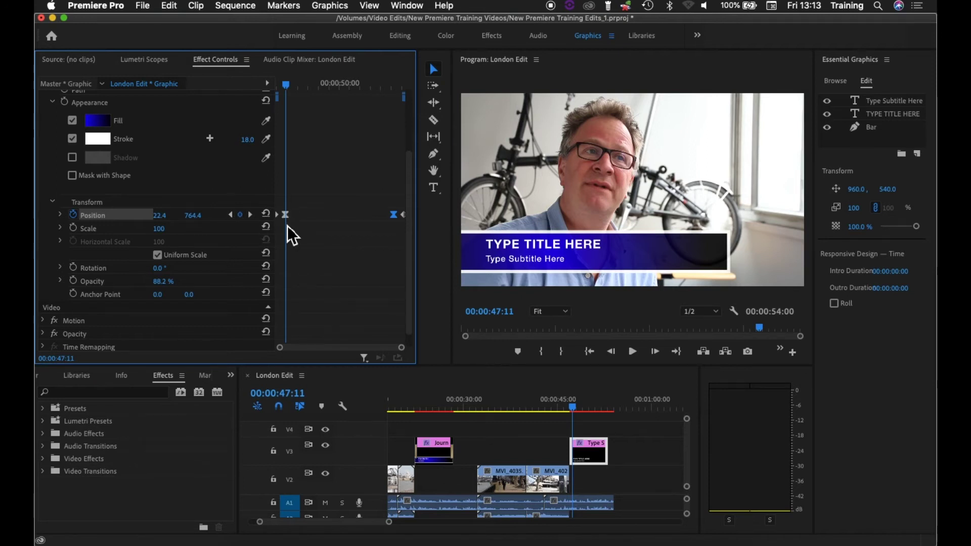
pyautogui.scroll(2, 351, 178)
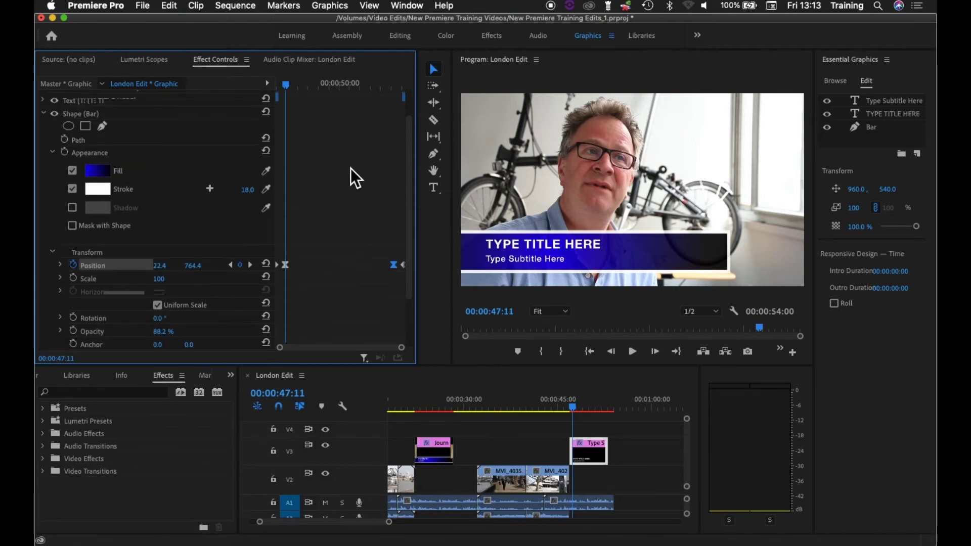
pyautogui.scroll(2, 78, 183)
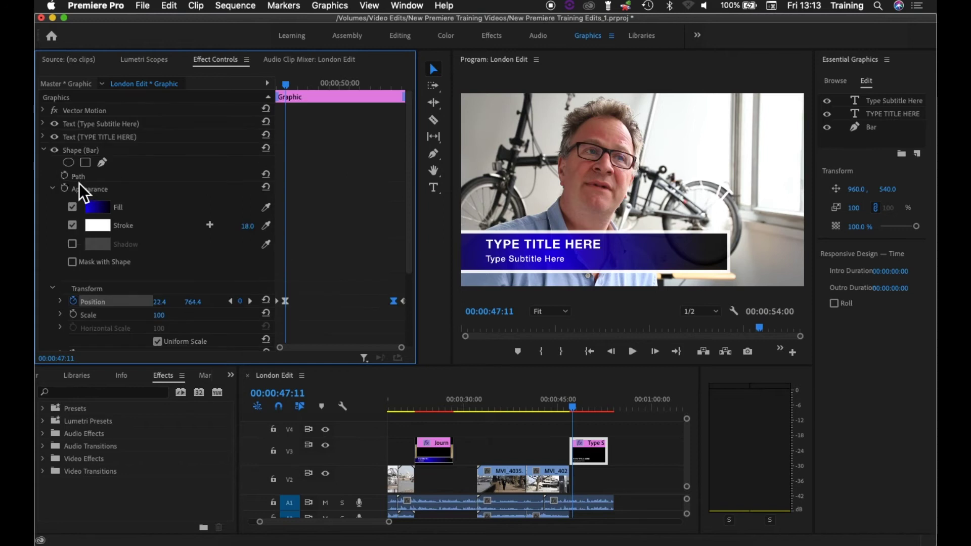
pyautogui.click(44, 151)
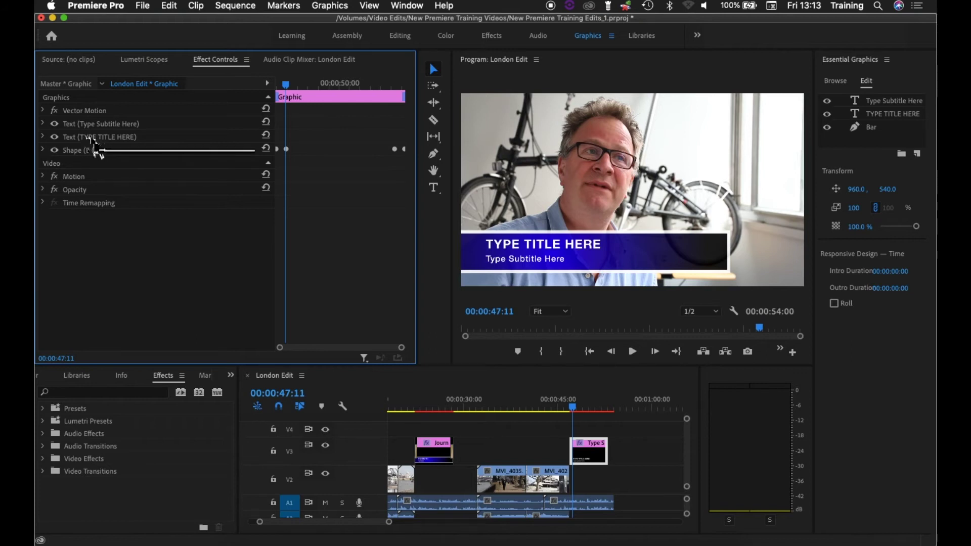
# Set the TYPE TITLE HERE text's opacity to 0% at 00:00:47:11 and enable Opacity keyframing.
pyautogui.click(46, 140)
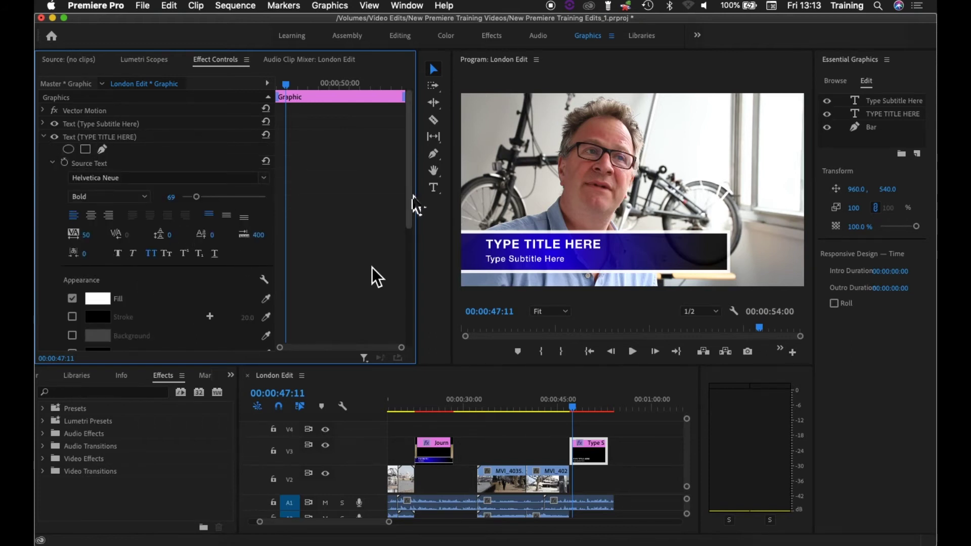
pyautogui.scroll(-3, 411, 197)
pyautogui.scroll(3, 414, 238)
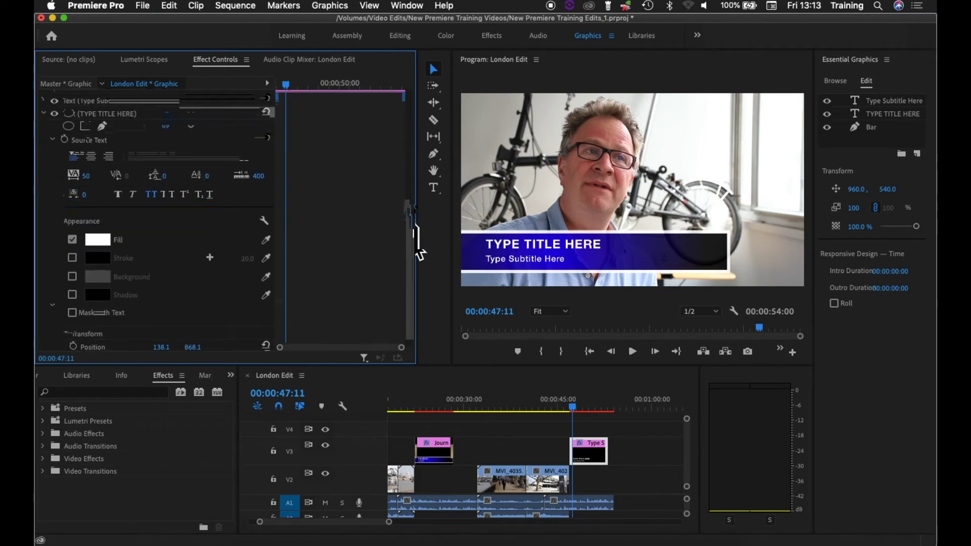
pyautogui.click(56, 156)
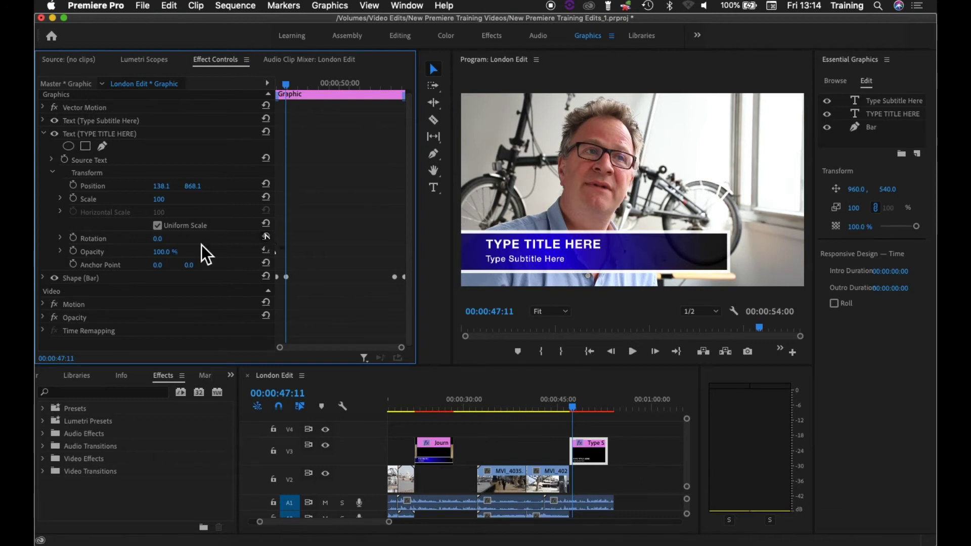
pyautogui.click(169, 252)
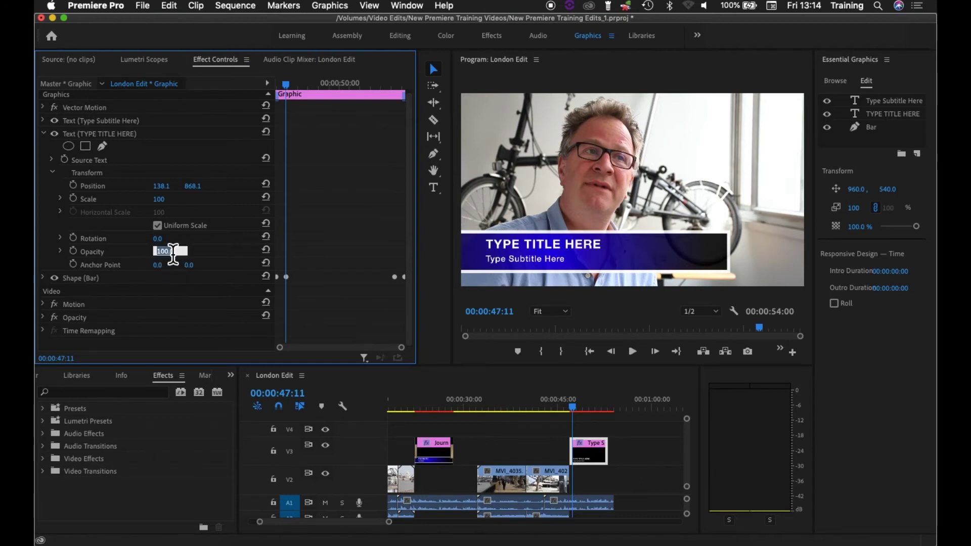
pyautogui.write('0')
pyautogui.press('Return')
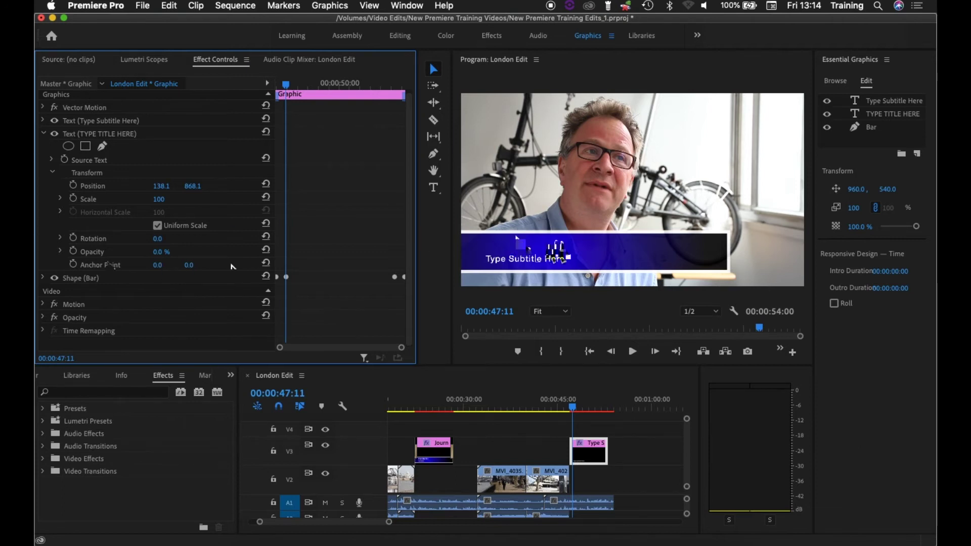
pyautogui.click(74, 252)
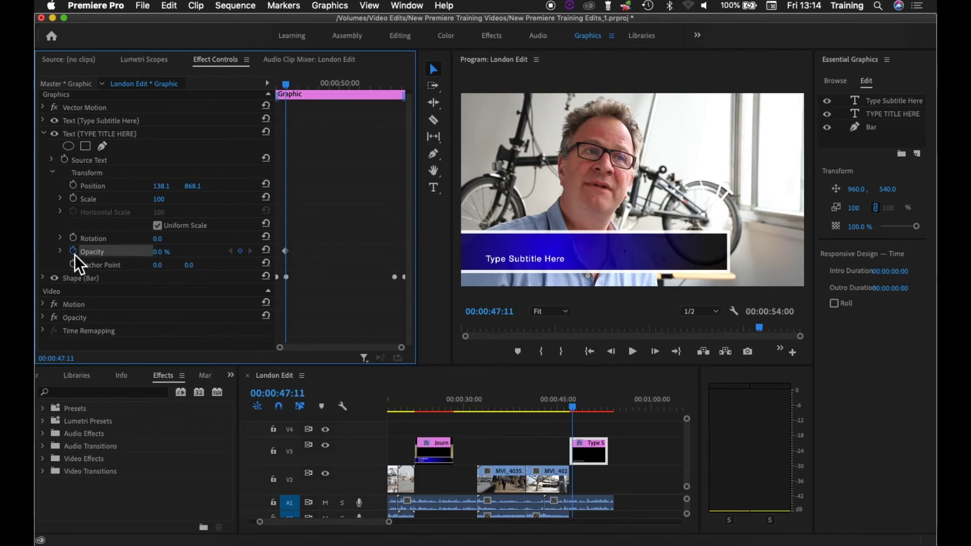
# Move 12 frames forward to 00:00:47:23 and set the TYPE TITLE HERE text's opacity to 100%.
pyautogui.click(67, 360)
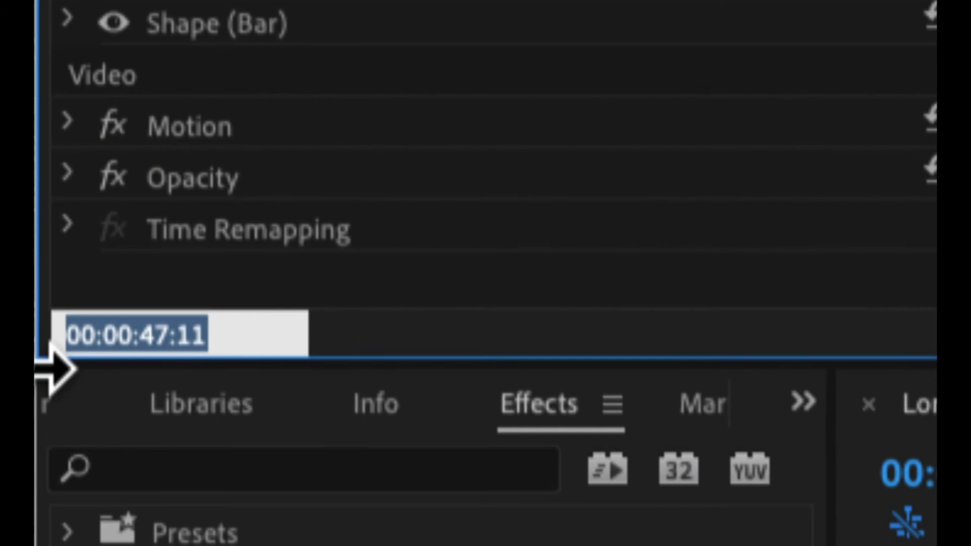
pyautogui.write('+12')
pyautogui.press('Return')
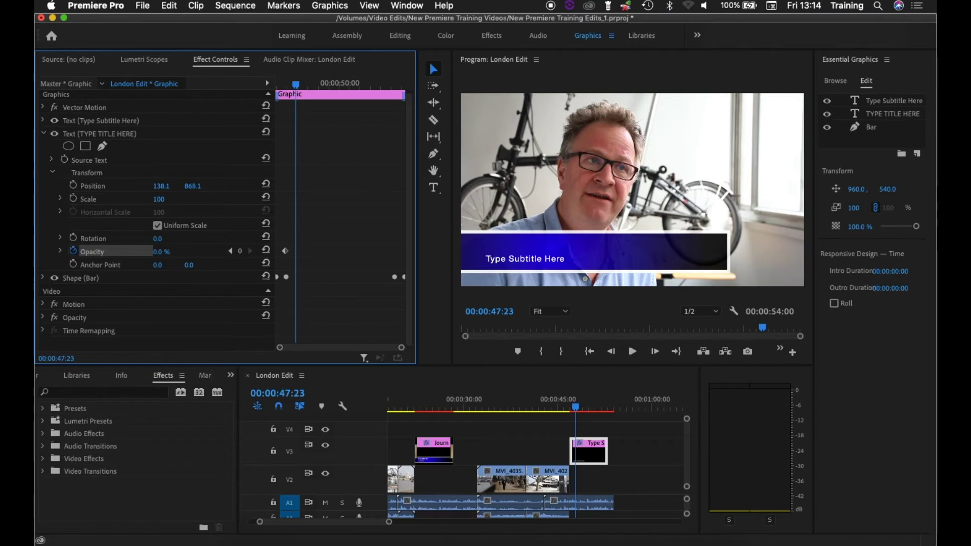
pyautogui.click(158, 251)
pyautogui.write('100')
pyautogui.press('Return')
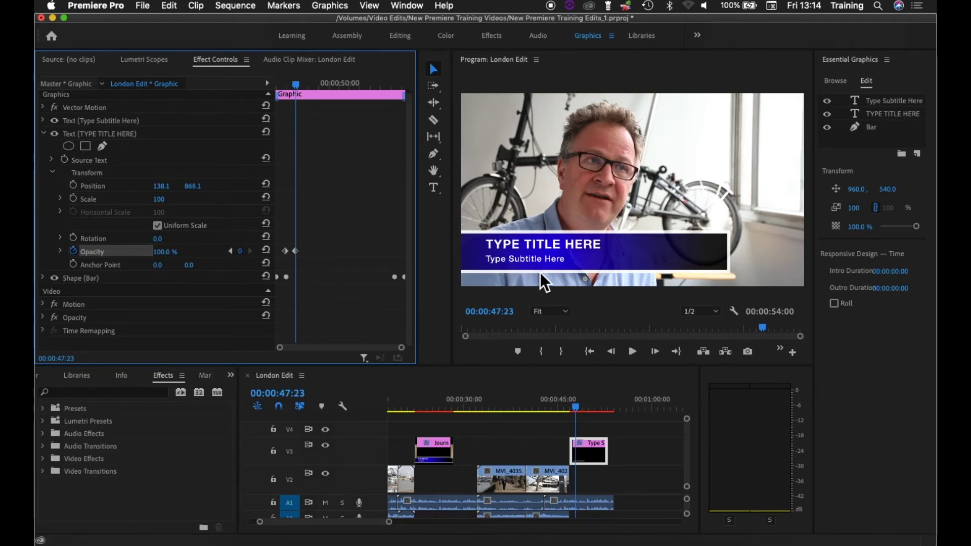
# Play the graphic from its start to preview the title text's fade-in after the Bar slides in.
pyautogui.moveTo(296, 84); pyautogui.dragTo(275, 78)
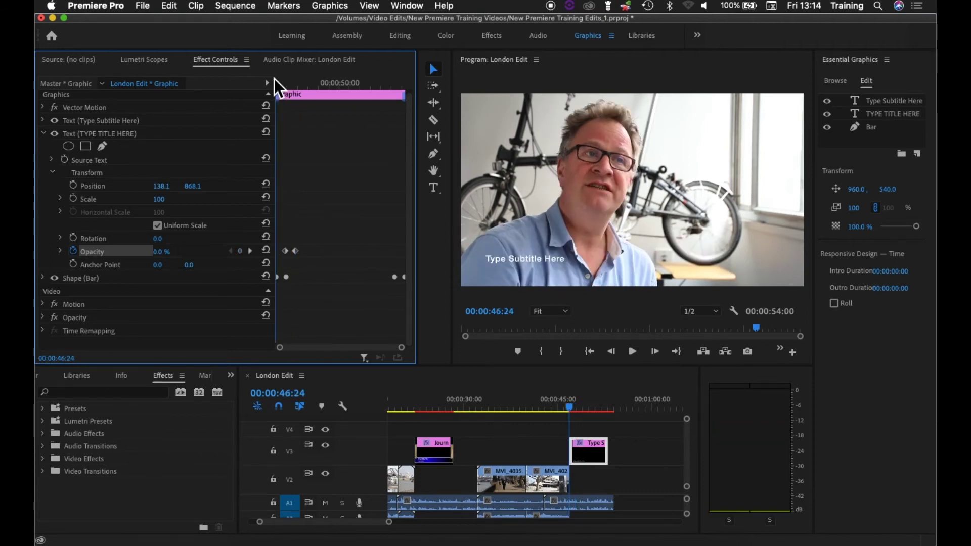
pyautogui.press('space')
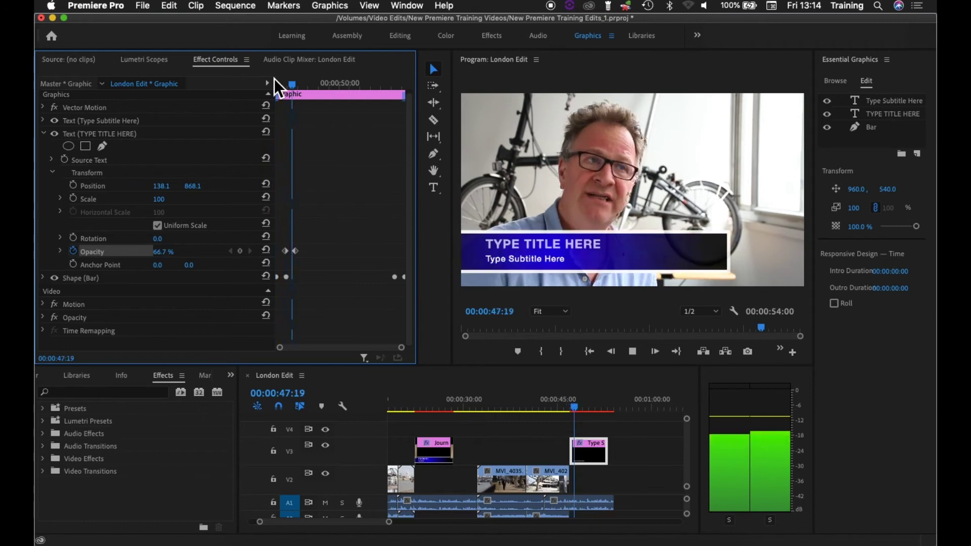
pyautogui.press('space')
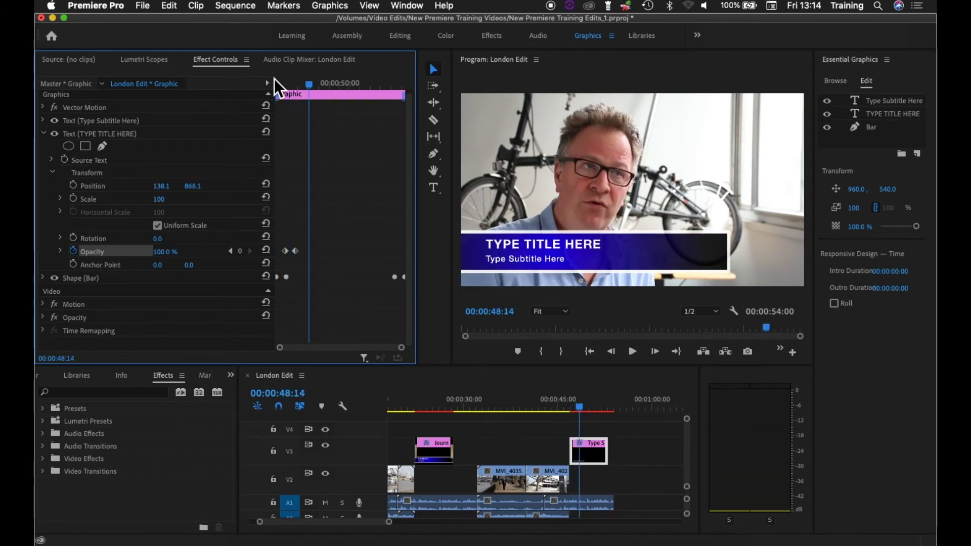
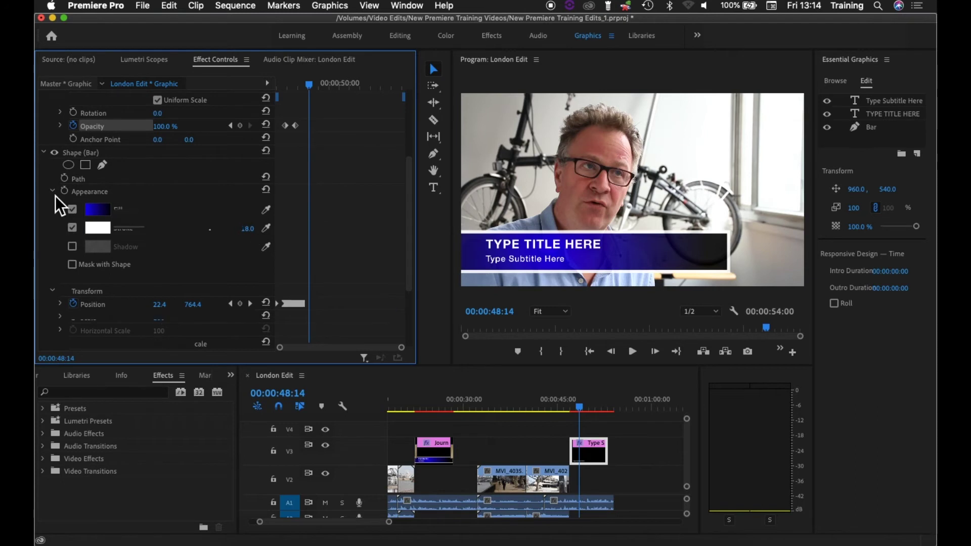
# At 00:00:52:04, 12 frames before the Bar's third Position keyframe, add a 100% Opacity keyframe to the TYPE TITLE HERE text.
pyautogui.click(53, 192)
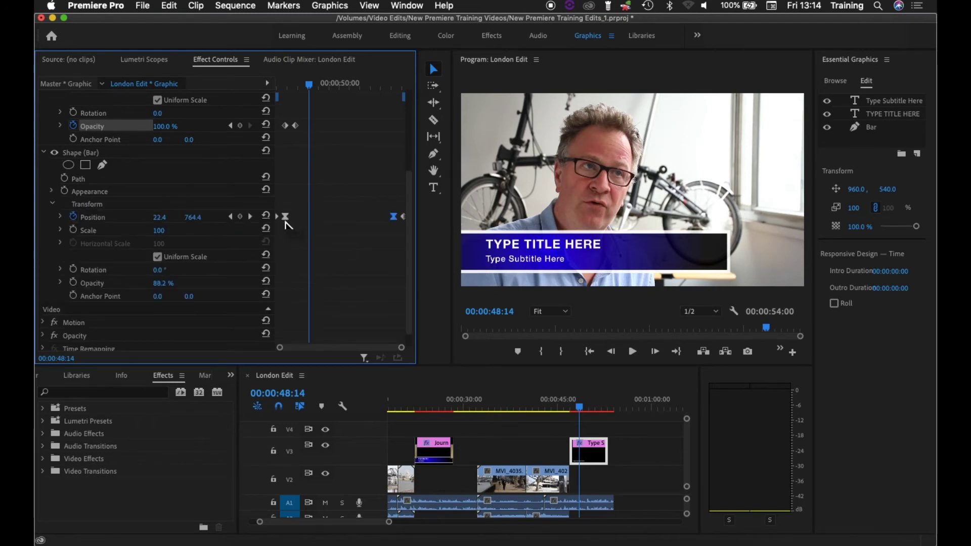
pyautogui.click(252, 217)
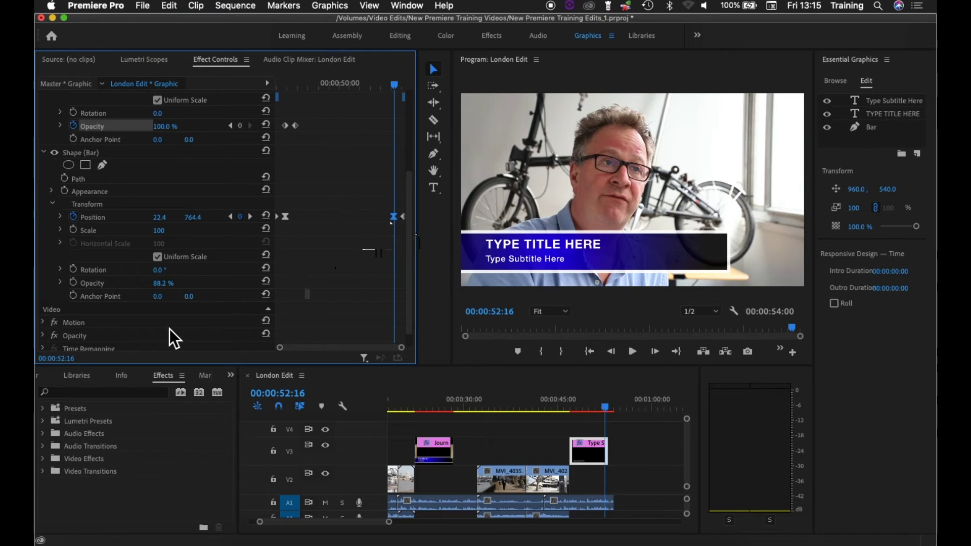
pyautogui.click(60, 358)
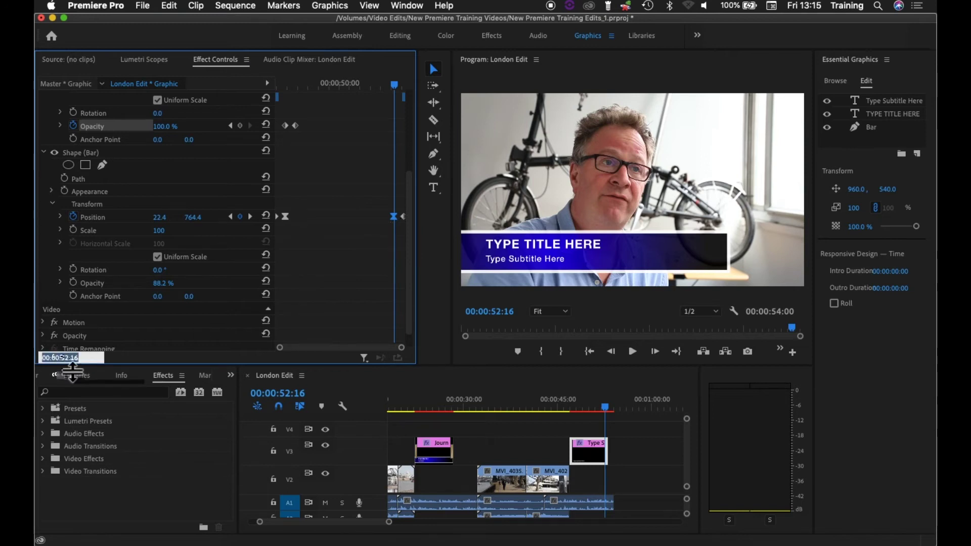
pyautogui.press('BackSpace')
pyautogui.write('-12')
pyautogui.press('Return')
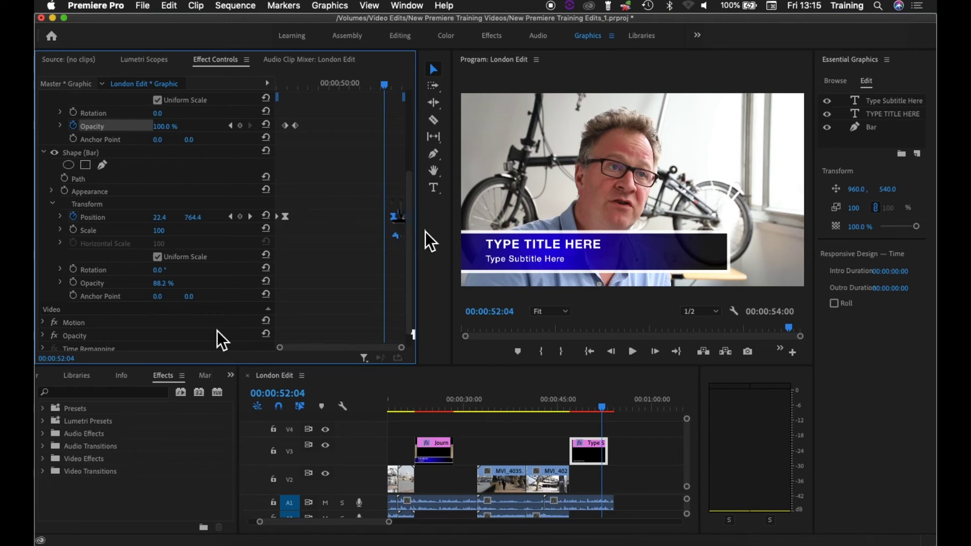
pyautogui.click(44, 153)
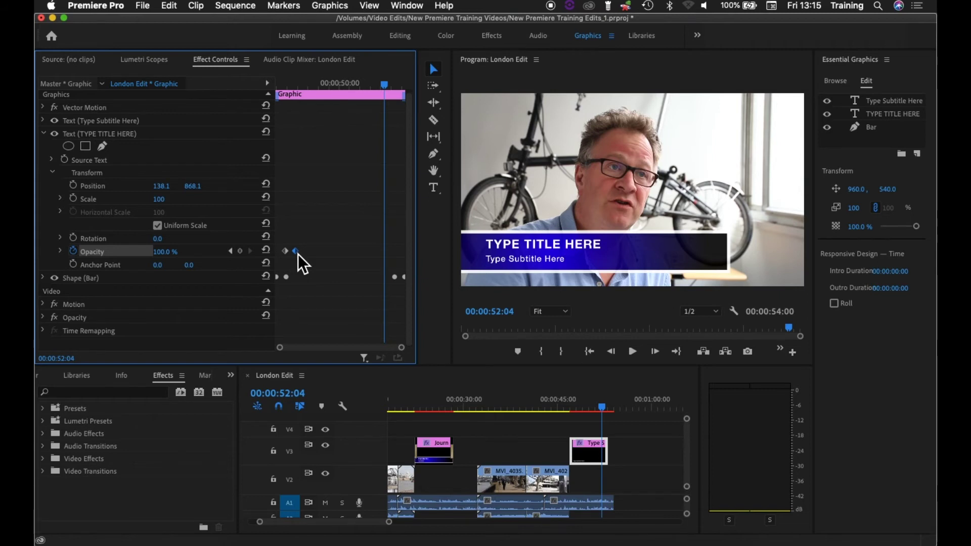
pyautogui.moveTo(298, 254); pyautogui.dragTo(387, 260)
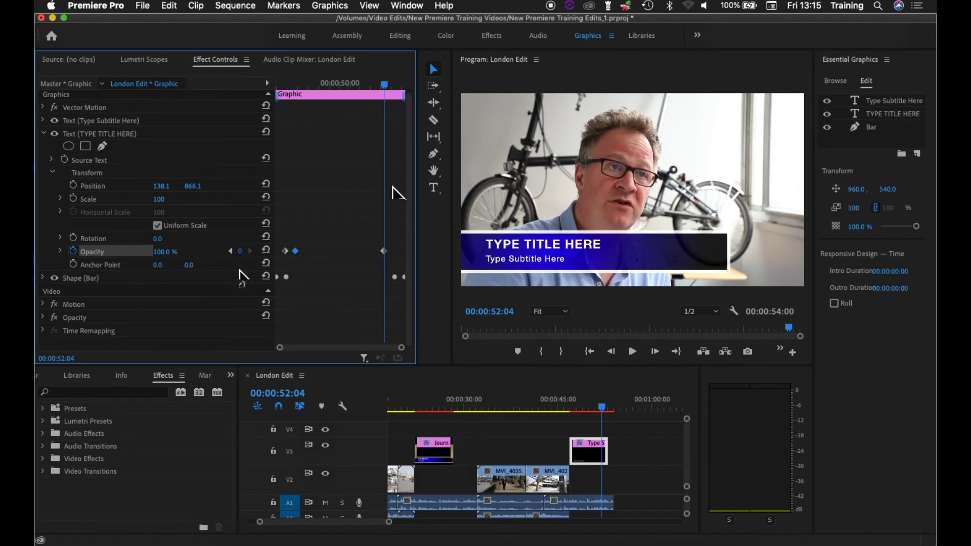
# At 00:00:52:16, where the Bar's slide-out begins, set the TYPE TITLE HERE text's opacity to 0%.
pyautogui.click(59, 359)
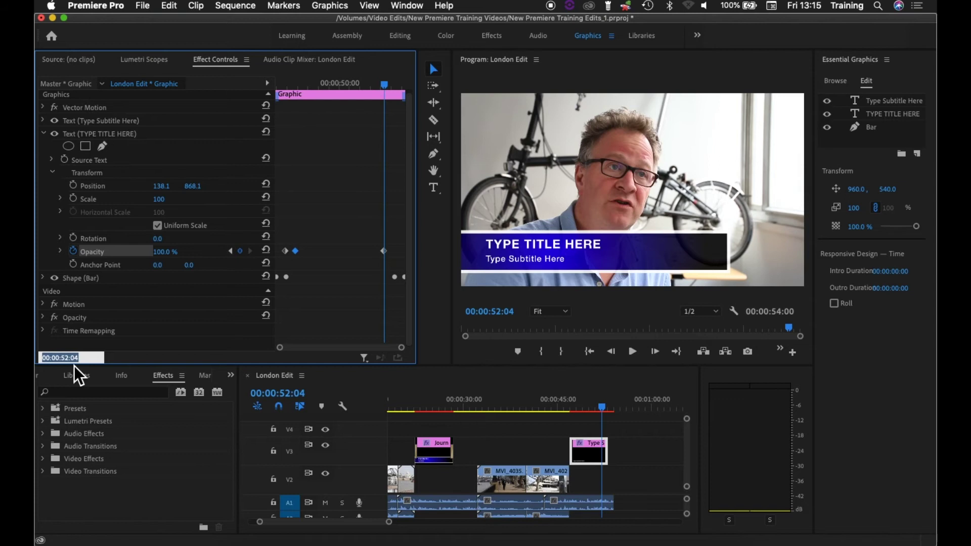
pyautogui.write('5216')
pyautogui.press('Return')
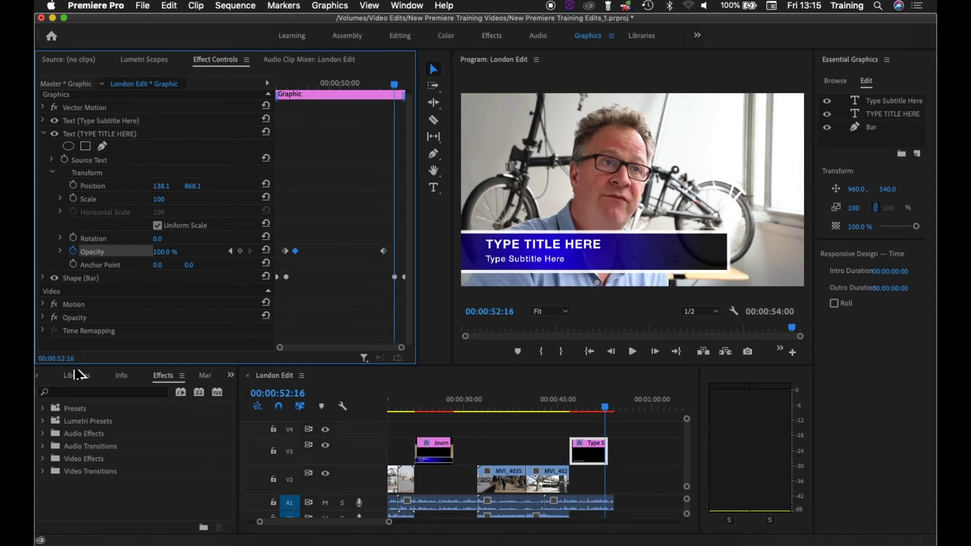
pyautogui.click(184, 252)
pyautogui.write('30')
pyautogui.press('Return')
pyautogui.moveTo(185, 252); pyautogui.dragTo(173, 251)
pyautogui.click(173, 252)
pyautogui.write('0')
pyautogui.press('Return')
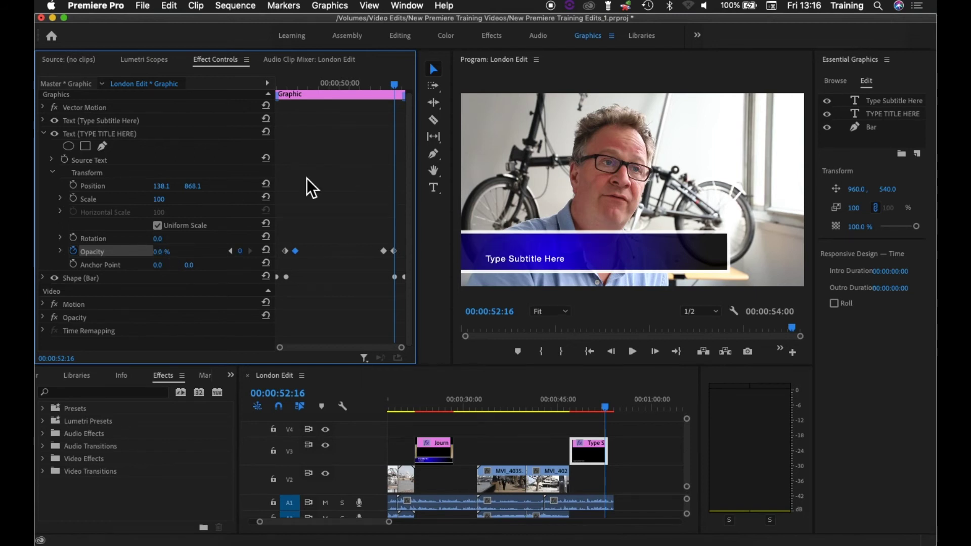
# Play the whole graphic from its start to check the title text's fade-in and fade-out.
pyautogui.click(280, 85)
pyautogui.press('space')
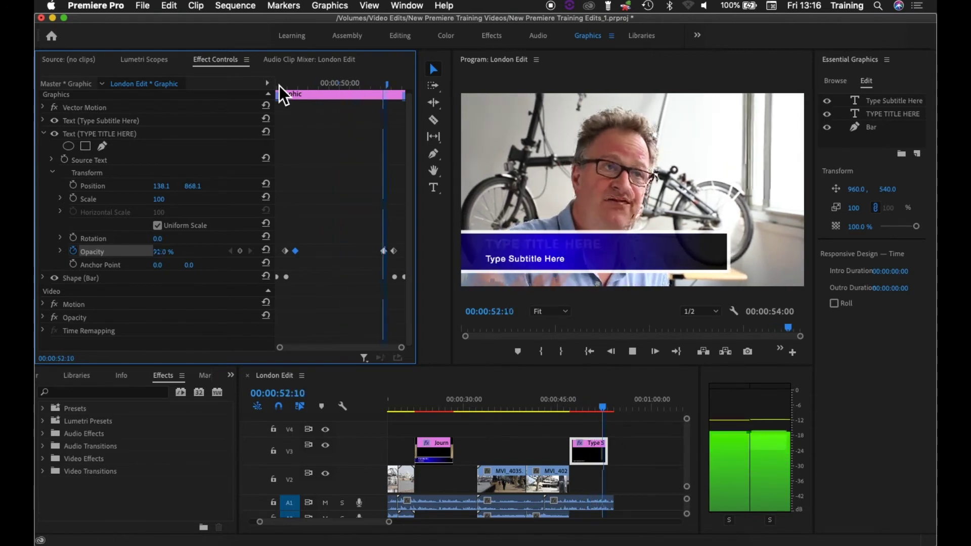
pyautogui.press('space')
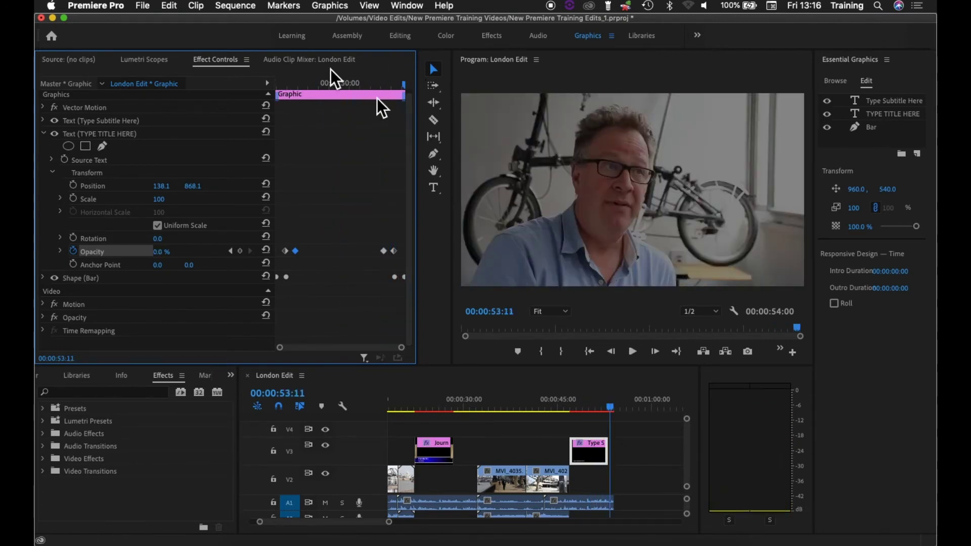
# At 00:00:47:11, set the Type Subtitle Here text's scale to 0 and enable Scale keyframing.
pyautogui.click(378, 85)
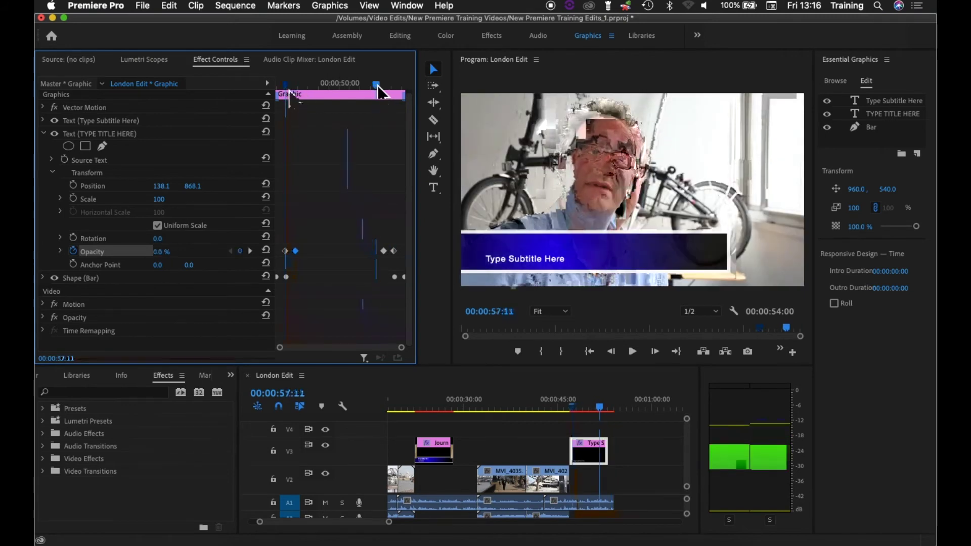
pyautogui.moveTo(378, 86); pyautogui.dragTo(288, 86)
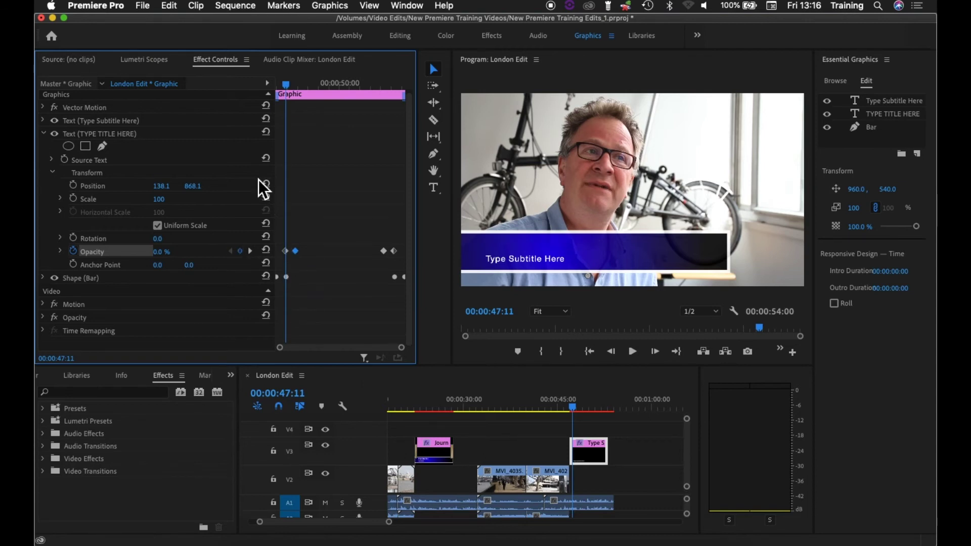
pyautogui.click(43, 120)
pyautogui.click(52, 147)
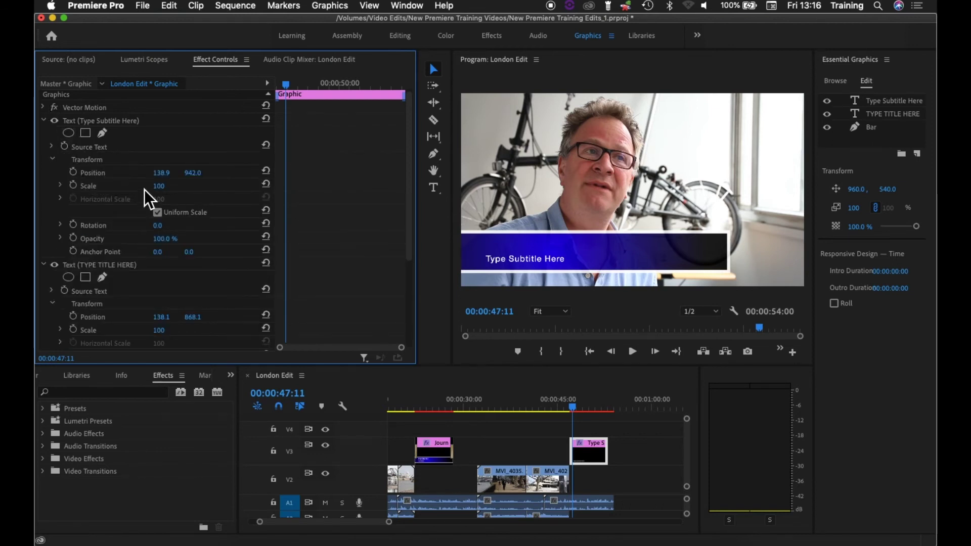
pyautogui.click(172, 186)
pyautogui.write('0')
pyautogui.press('Return')
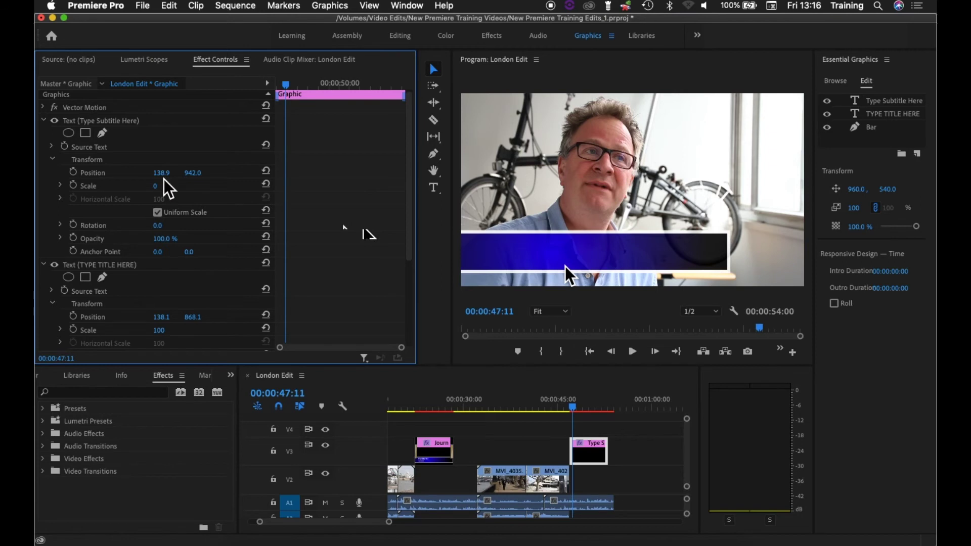
pyautogui.click(74, 186)
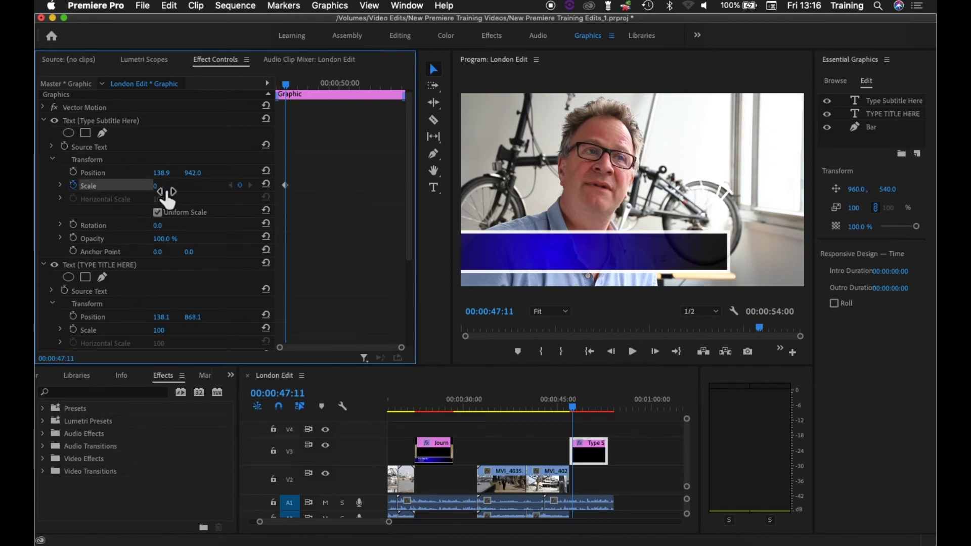
# Set the Type Subtitle Here text's scale to 100 at 00:00:47:23 and play the animation from the graphic's start.
pyautogui.click(61, 360)
pyautogui.write('+12')
pyautogui.press('Return')
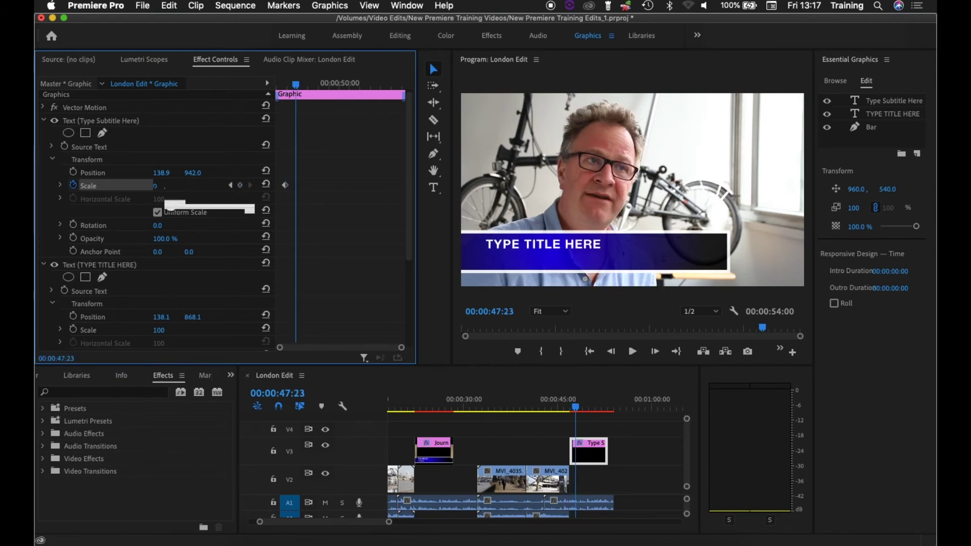
pyautogui.write('100')
pyautogui.press('Return')
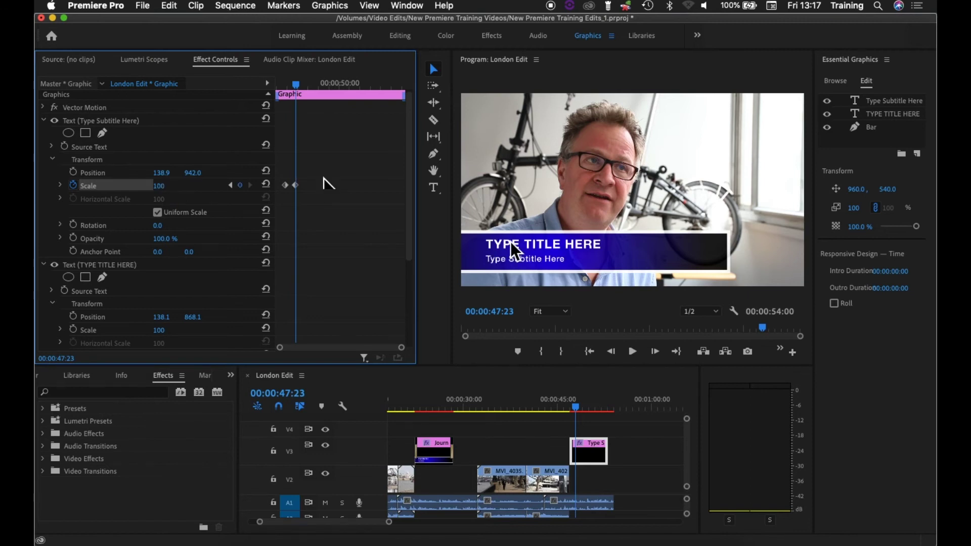
pyautogui.moveTo(303, 79); pyautogui.dragTo(279, 75)
pyautogui.press('space')
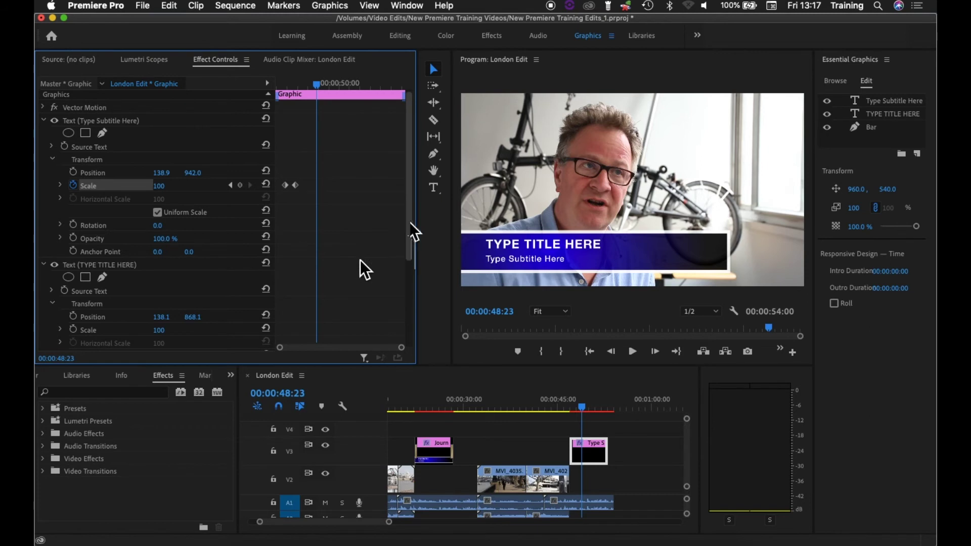
# At 00:00:52:04, on the title text's third Opacity keyframe, add a Scale keyframe of 100 to the Type Subtitle Here text.
pyautogui.scroll(-5, 410, 233)
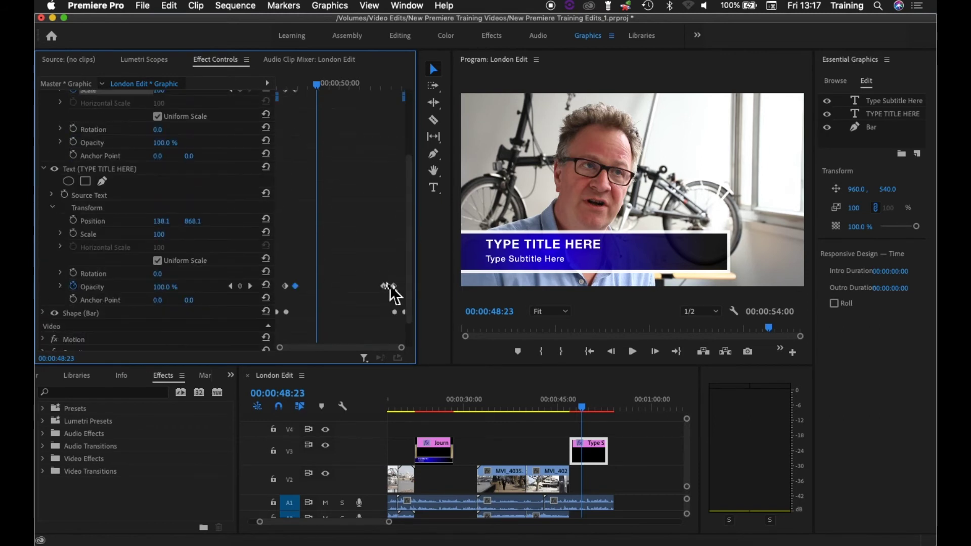
pyautogui.moveTo(382, 281)
pyautogui.mouseDown()
pyautogui.moveTo(406, 310)
pyautogui.moveTo(380, 293)
pyautogui.moveTo(395, 288)
pyautogui.moveTo(386, 297)
pyautogui.mouseUp()
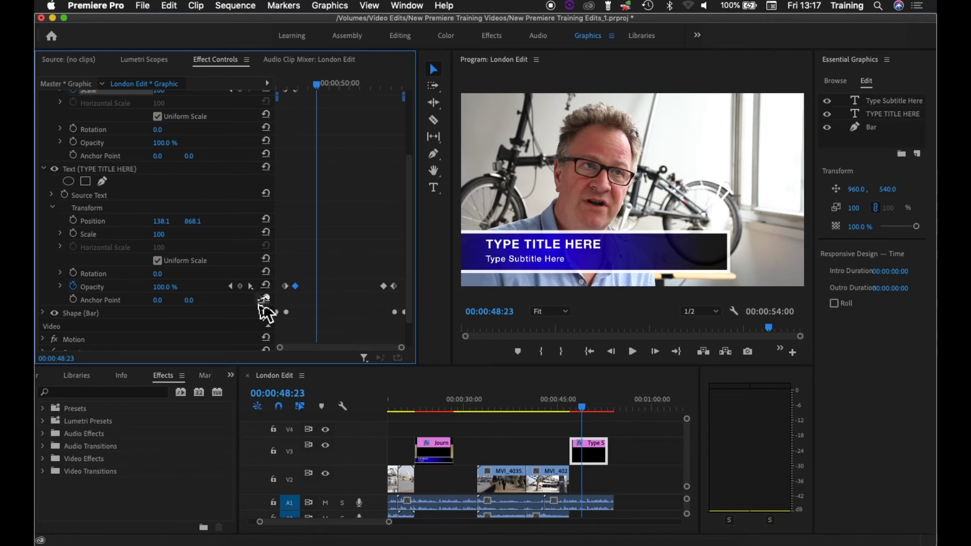
pyautogui.click(251, 287)
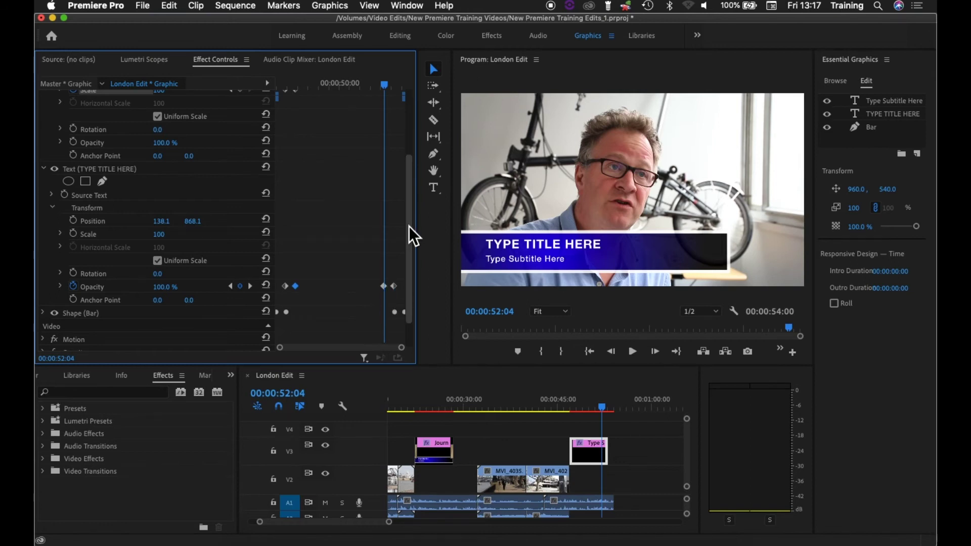
pyautogui.moveTo(409, 226); pyautogui.dragTo(409, 177)
pyautogui.scroll(2, 380, 179)
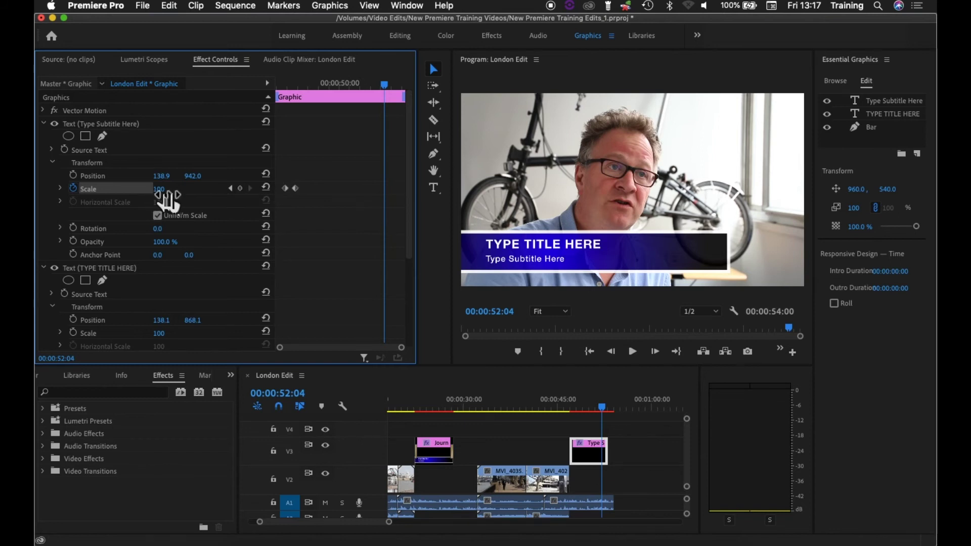
pyautogui.click(243, 193)
# At 00:00:52:16, set the Type Subtitle Here text's scale to 0.
pyautogui.click(66, 358)
pyautogui.write('5216')
pyautogui.press('Return')
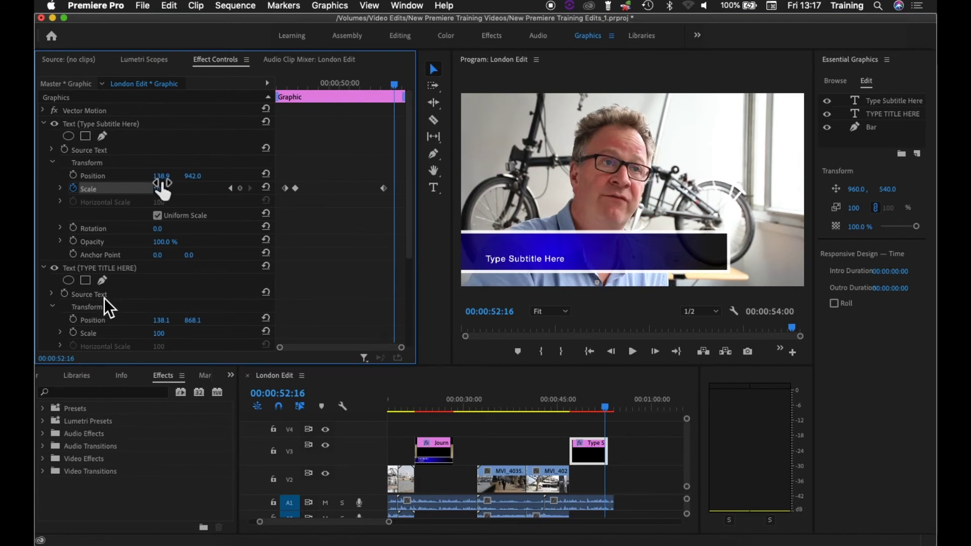
pyautogui.click(176, 189)
pyautogui.write('0')
pyautogui.press('Return')
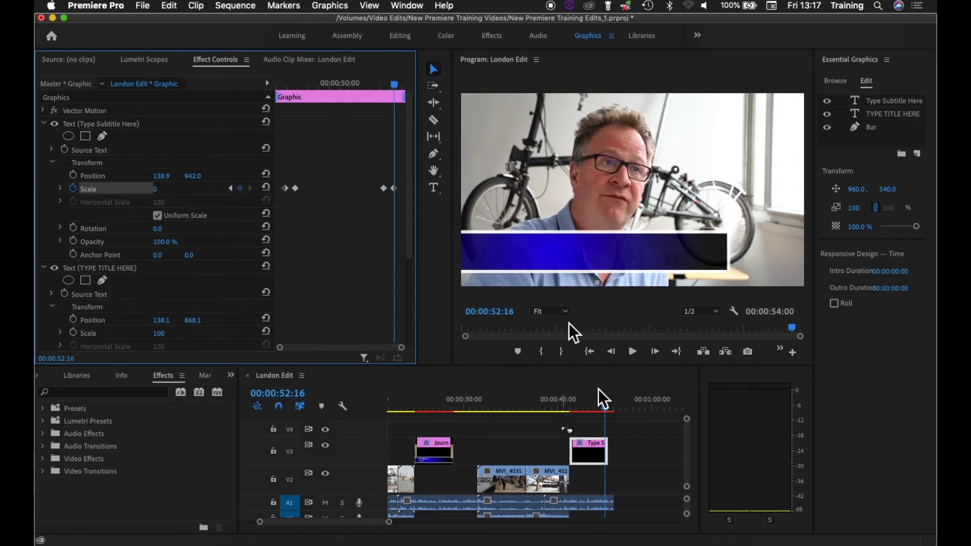
# Play the graphic from just before its start at 00:00:46:15 and review its complete animation.
pyautogui.click(570, 405)
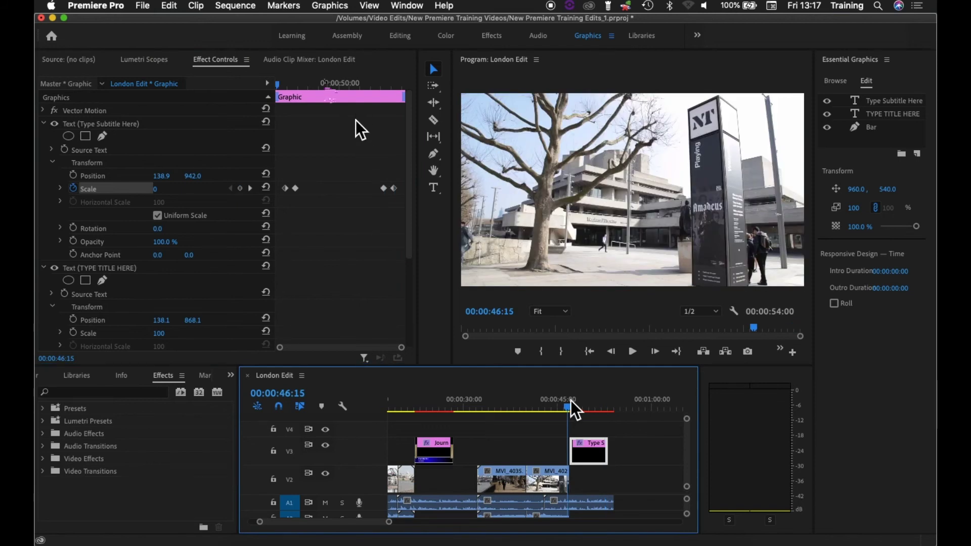
pyautogui.click(356, 120)
pyautogui.press('space')
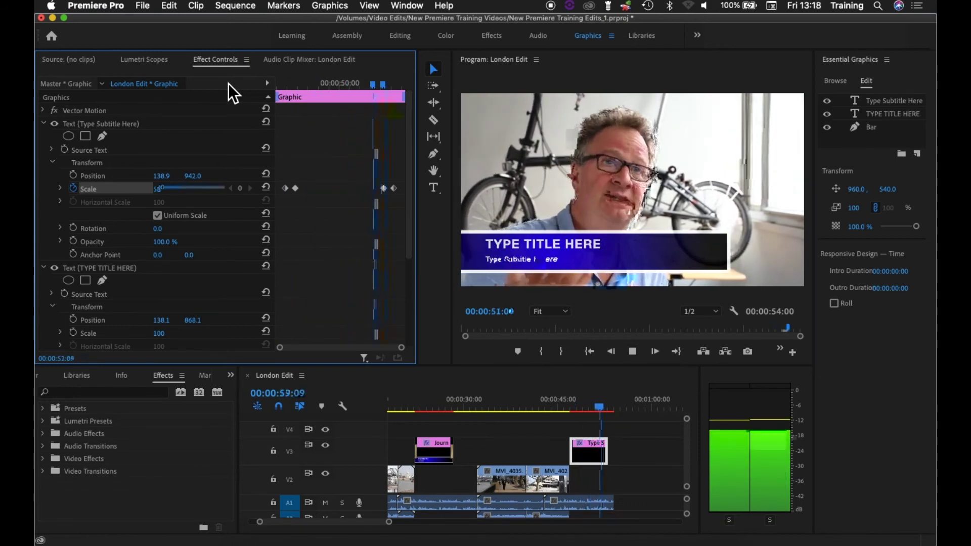
pyautogui.moveTo(308, 84); pyautogui.dragTo(344, 87)
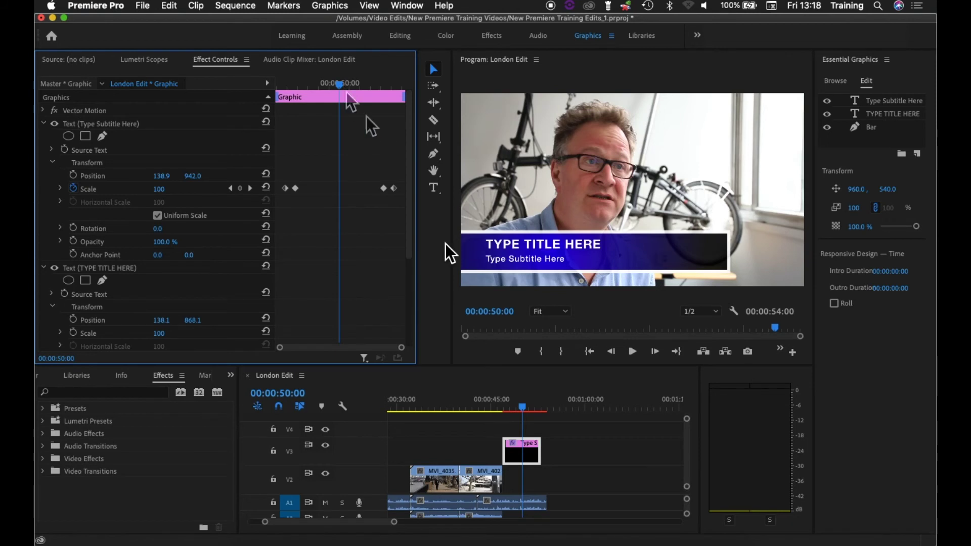
# Enlarge the timeline area and move the new lower-third graphic over the existing Journalist graphic on V3, replacing it.
pyautogui.click(472, 365)
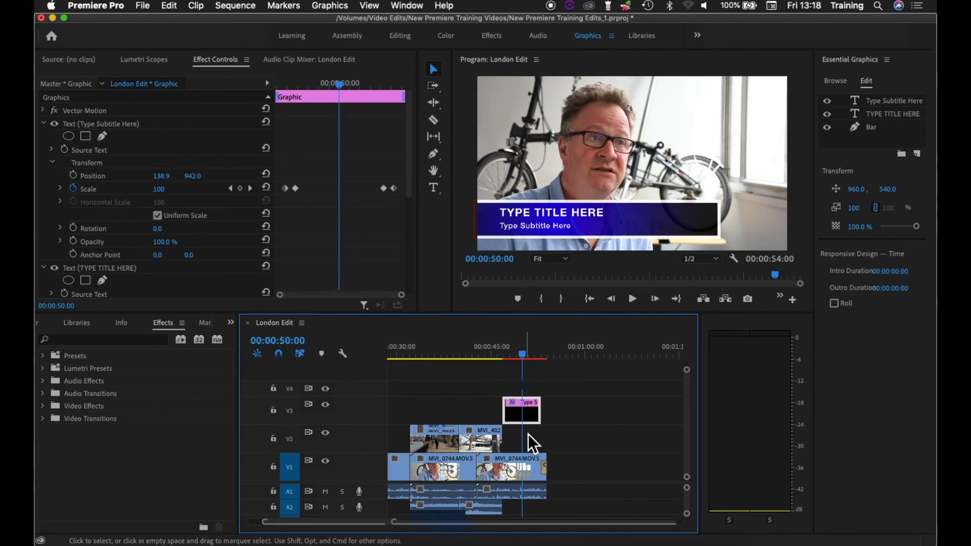
pyautogui.hscroll(-3, 528, 434)
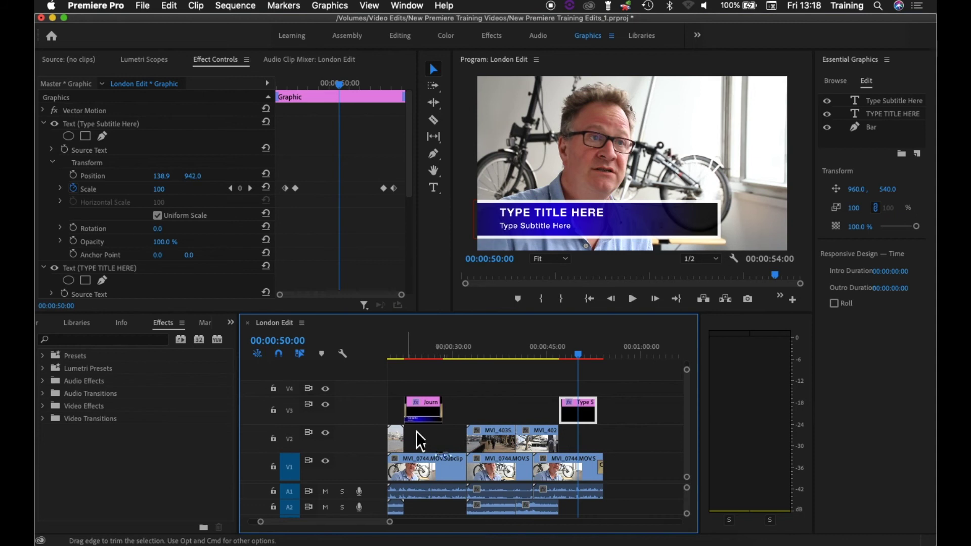
pyautogui.click(423, 416)
pyautogui.click(424, 416)
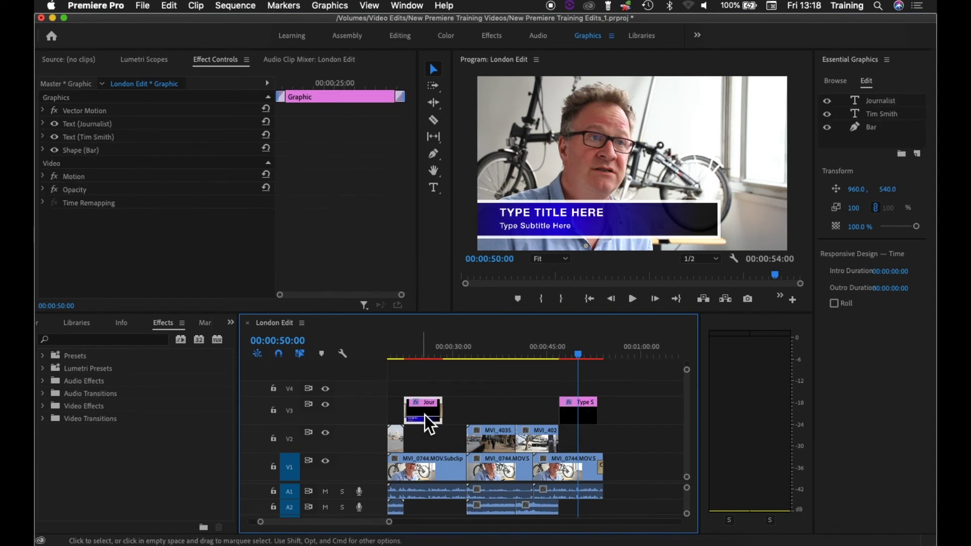
pyautogui.moveTo(581, 422); pyautogui.dragTo(466, 439)
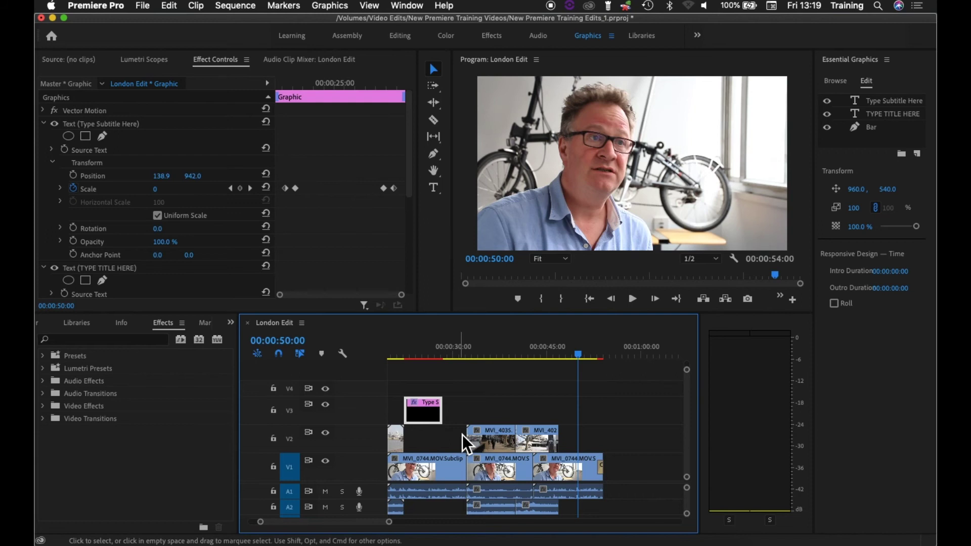
# Extend the lower-third clip's end to the start of the MVI_4035 clip and play it from 00:00:22:03.
pyautogui.moveTo(445, 415); pyautogui.dragTo(467, 414)
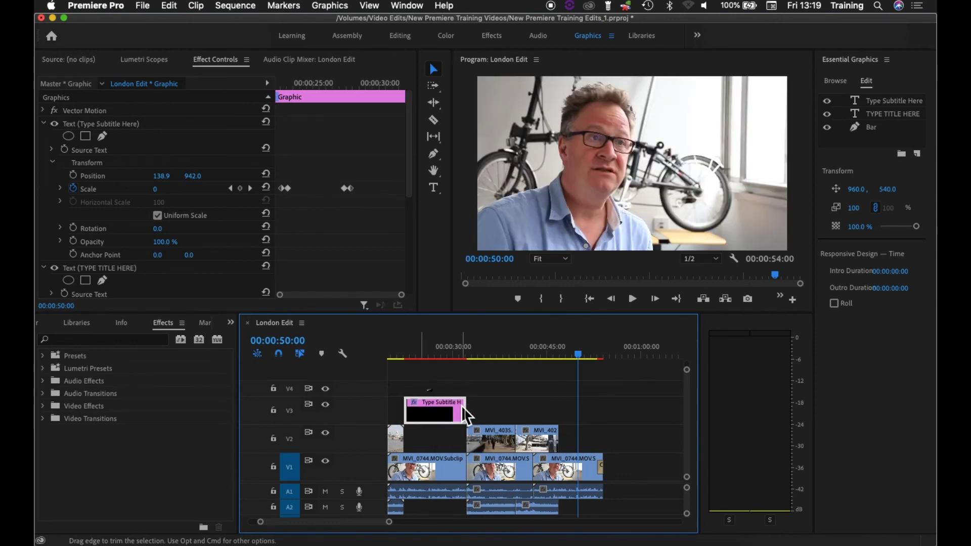
pyautogui.click(406, 353)
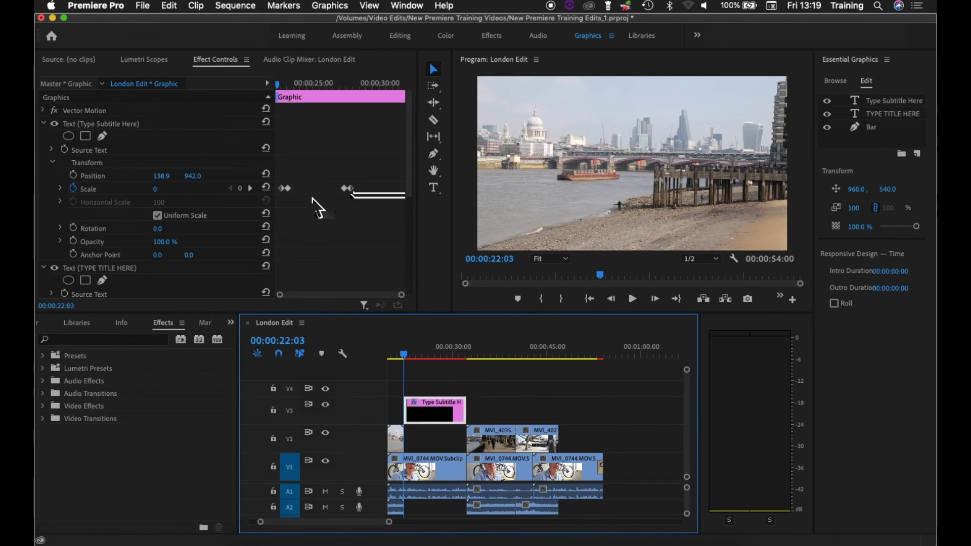
pyautogui.press('space')
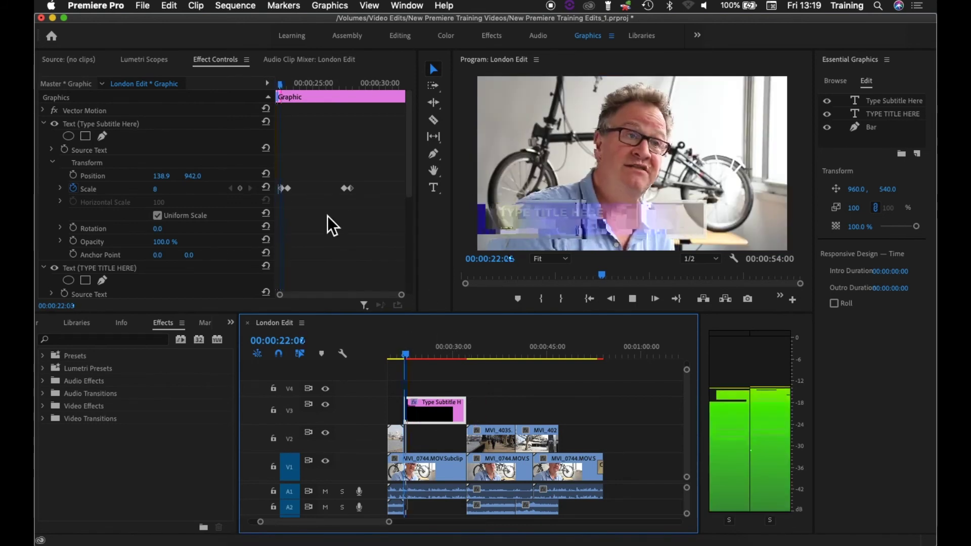
pyautogui.press('space')
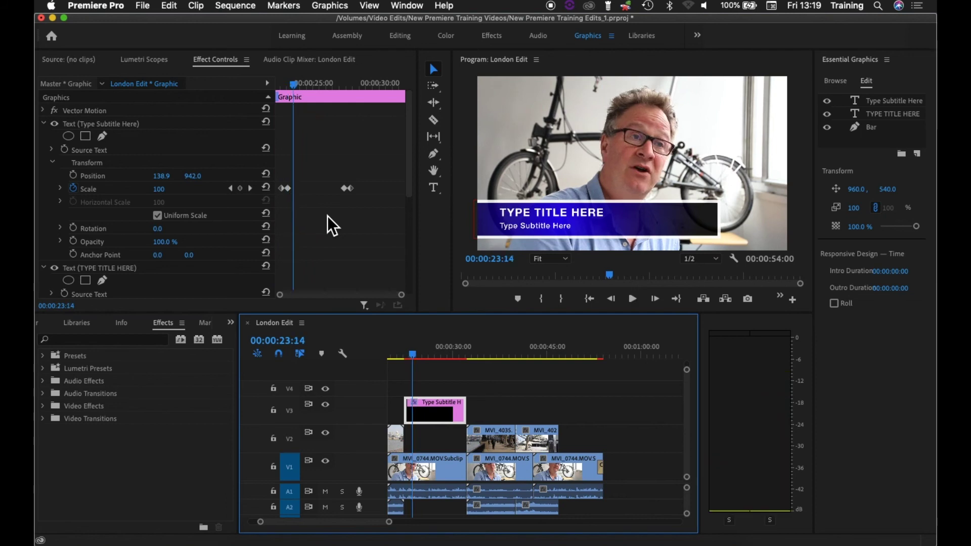
pyautogui.press('space')
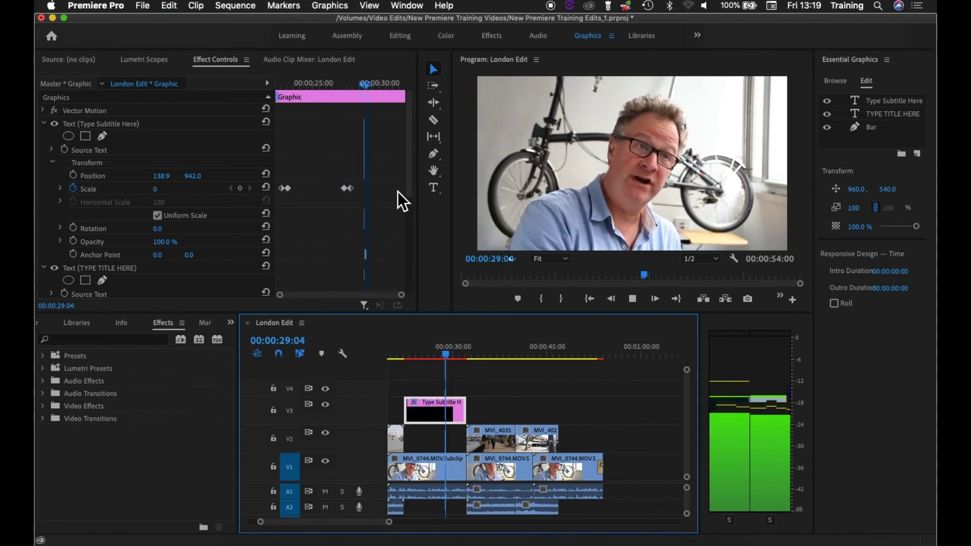
pyautogui.press('space')
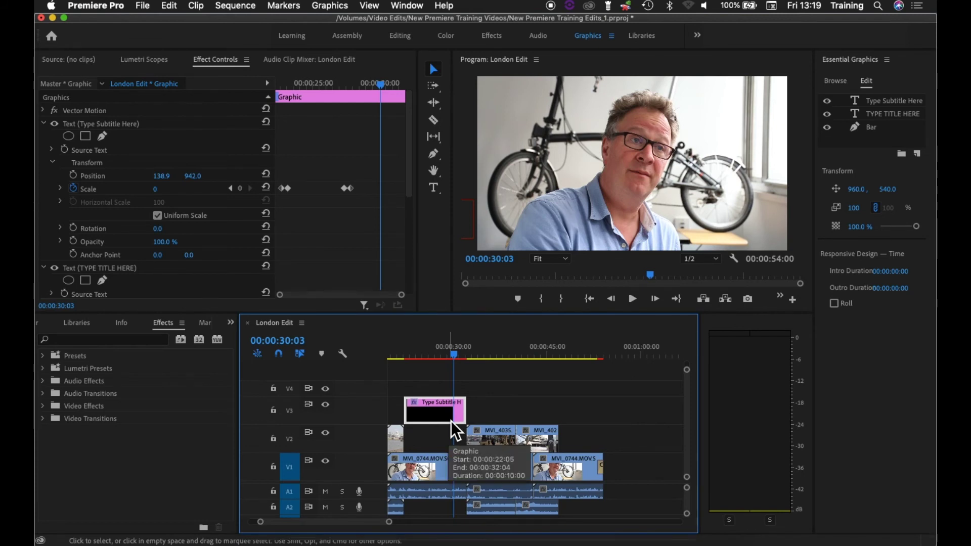
# Trim the lower-third clip's end back to just after its last Scale keyframe.
pyautogui.moveTo(465, 420); pyautogui.dragTo(453, 420)
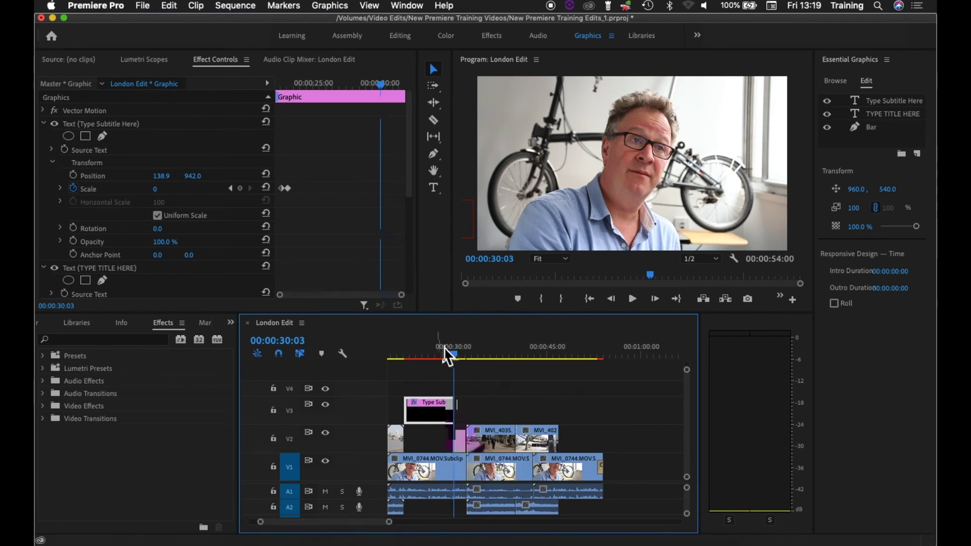
pyautogui.press('super+z')
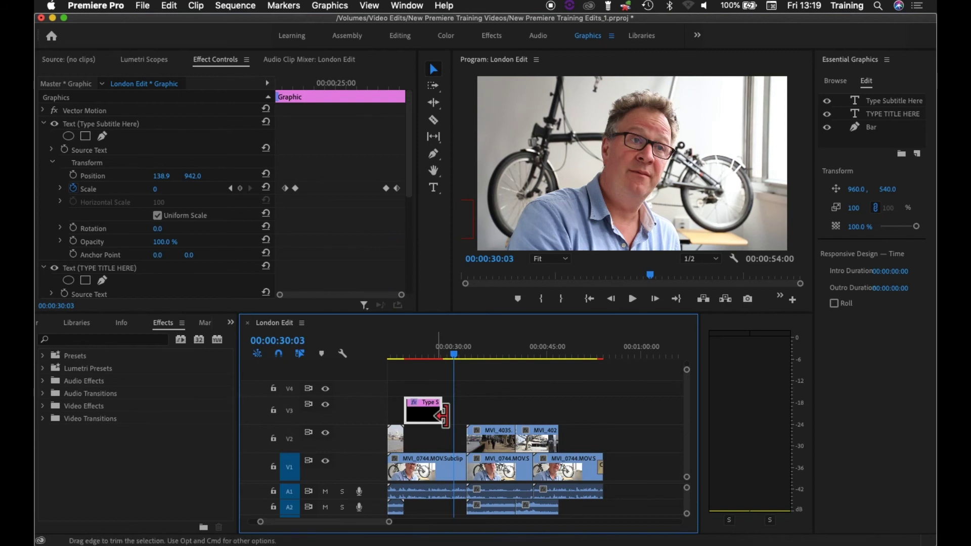
# Try shortening the lower-third clip to end at about 00:00:25, play it from 00:00:21:15, and undo the trim.
pyautogui.click(431, 355)
pyautogui.press('=')
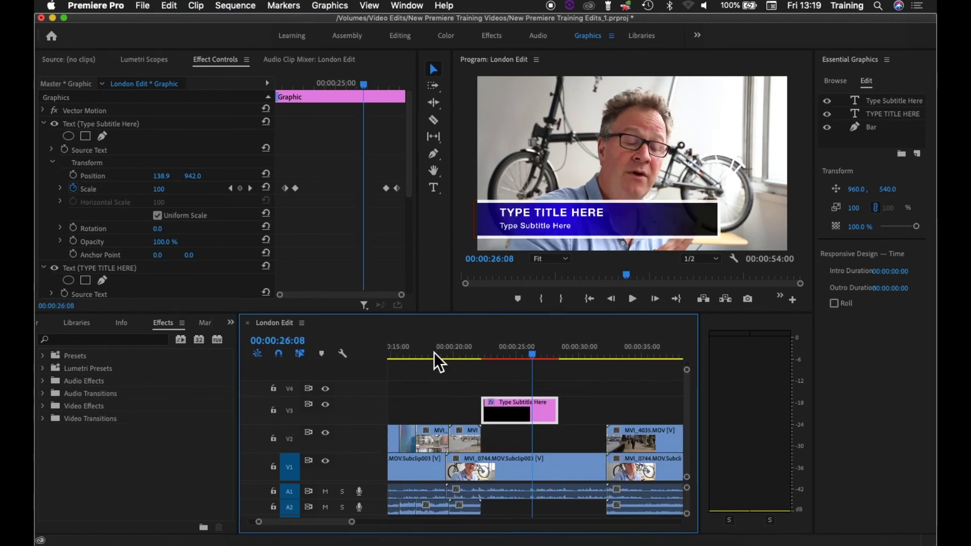
pyautogui.moveTo(556, 412); pyautogui.dragTo(518, 417)
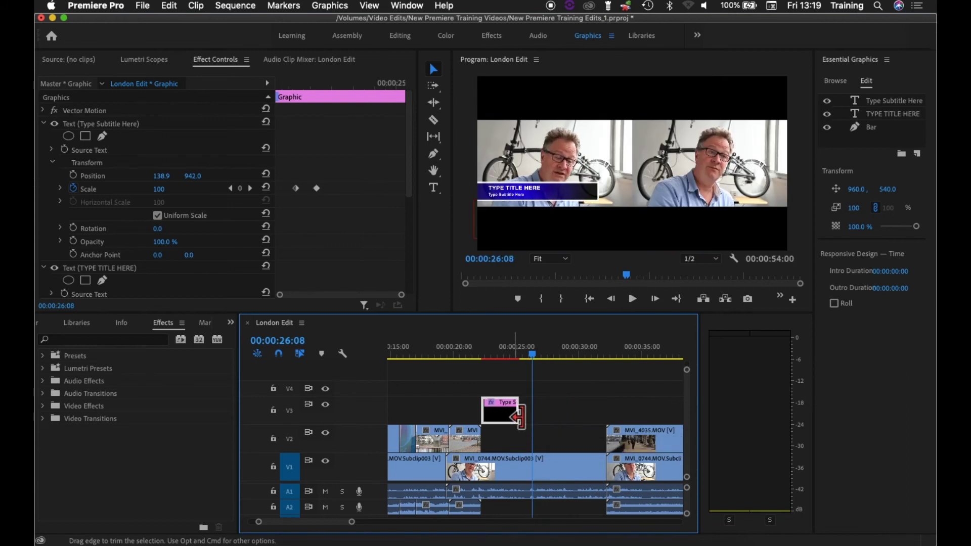
pyautogui.click(474, 356)
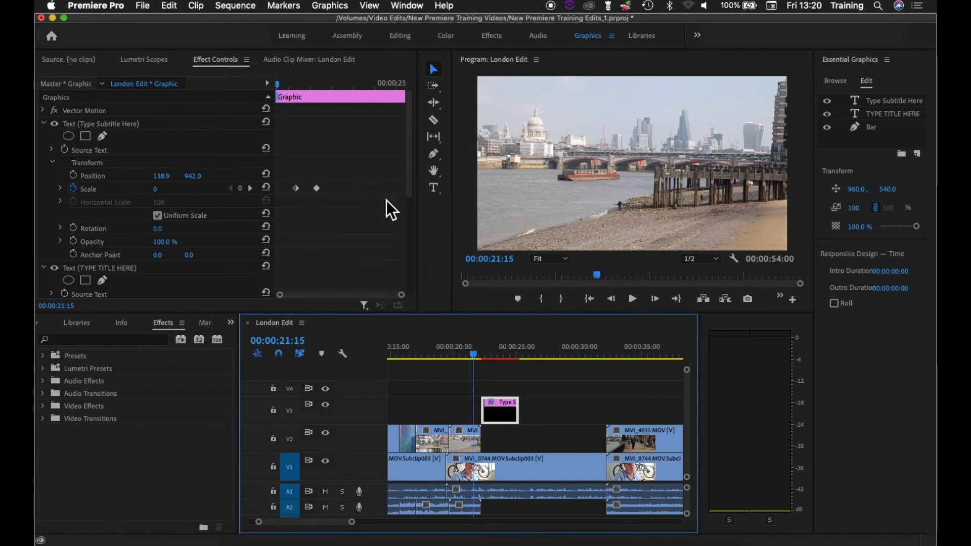
pyautogui.press('space')
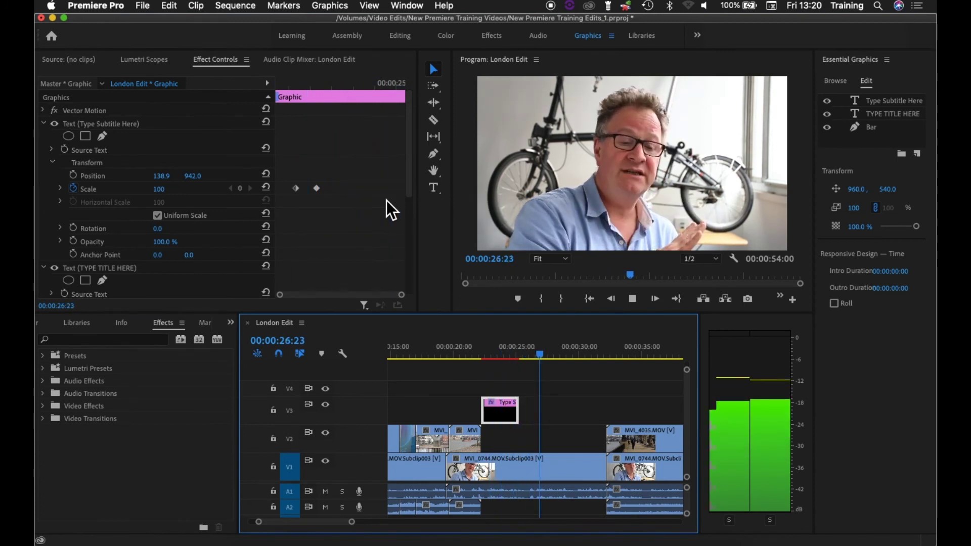
pyautogui.press('super+z')
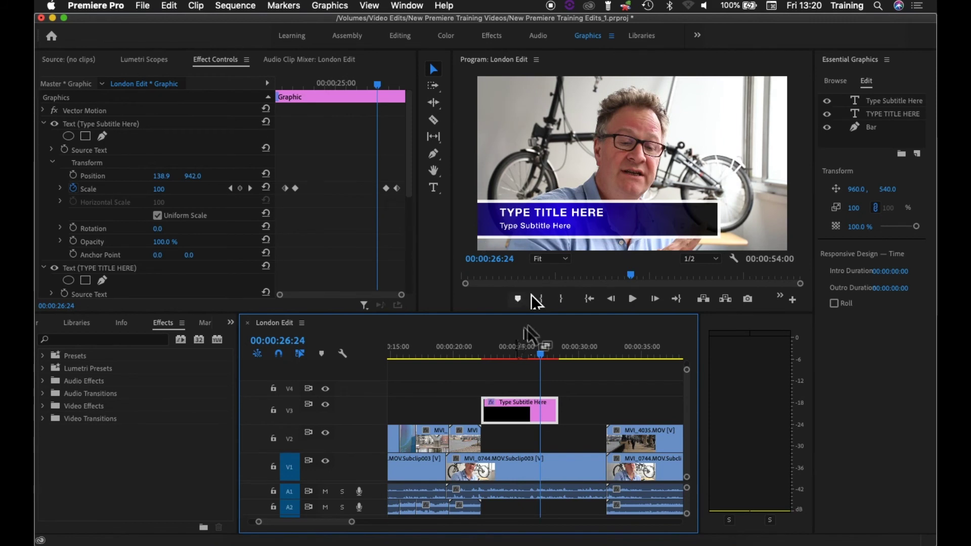
# Widen the Essential Graphics area and inspect the responsive design options for the Type Subtitle Here and Bar layers.
pyautogui.click(515, 349)
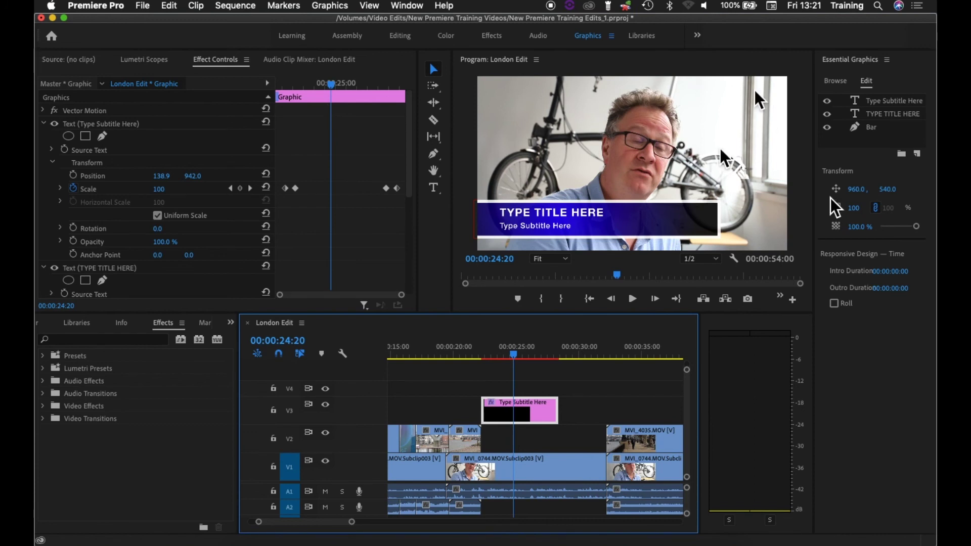
pyautogui.moveTo(821, 219); pyautogui.dragTo(778, 220)
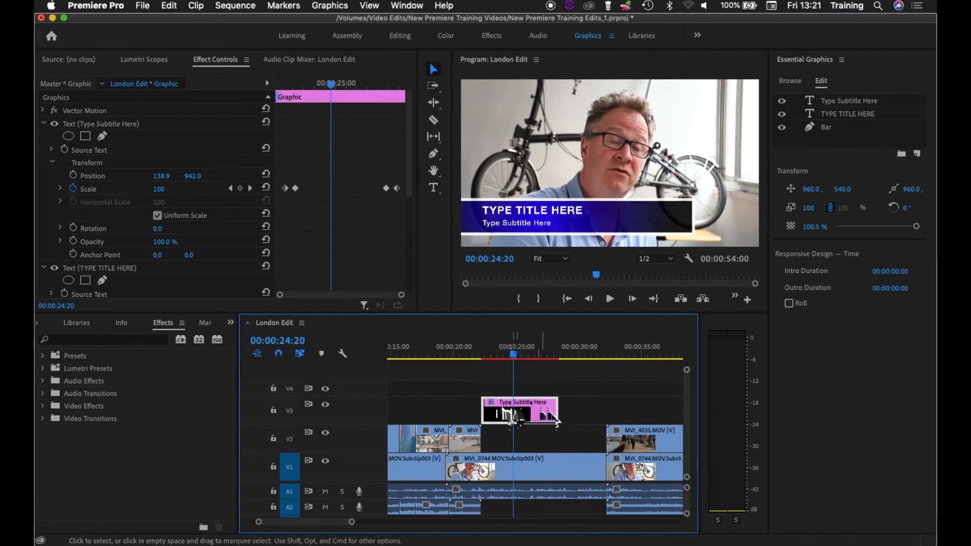
pyautogui.click(844, 103)
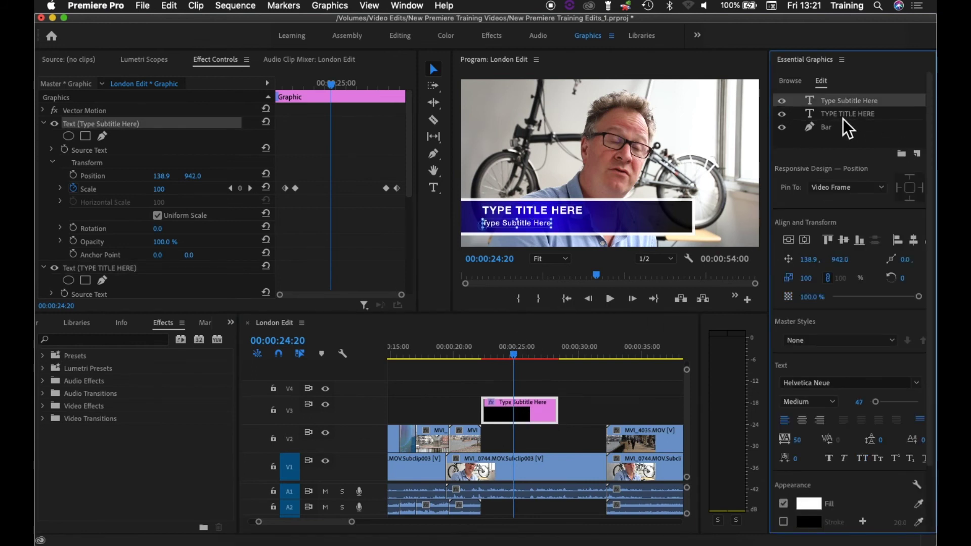
pyautogui.click(843, 127)
# Reselect the whole lower-third clip and set both its responsive Intro Duration and Outro Duration to 00:00:01:00.
pyautogui.click(536, 383)
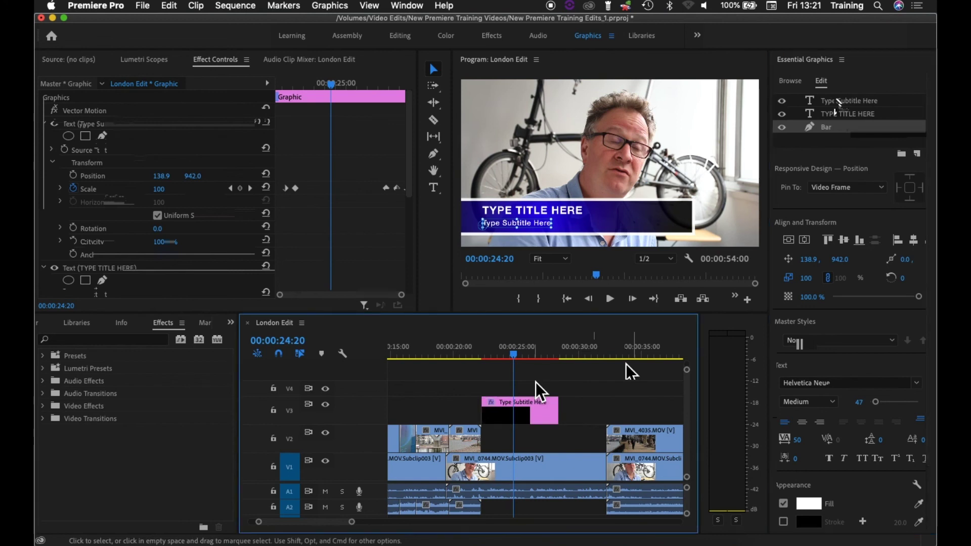
pyautogui.click(512, 421)
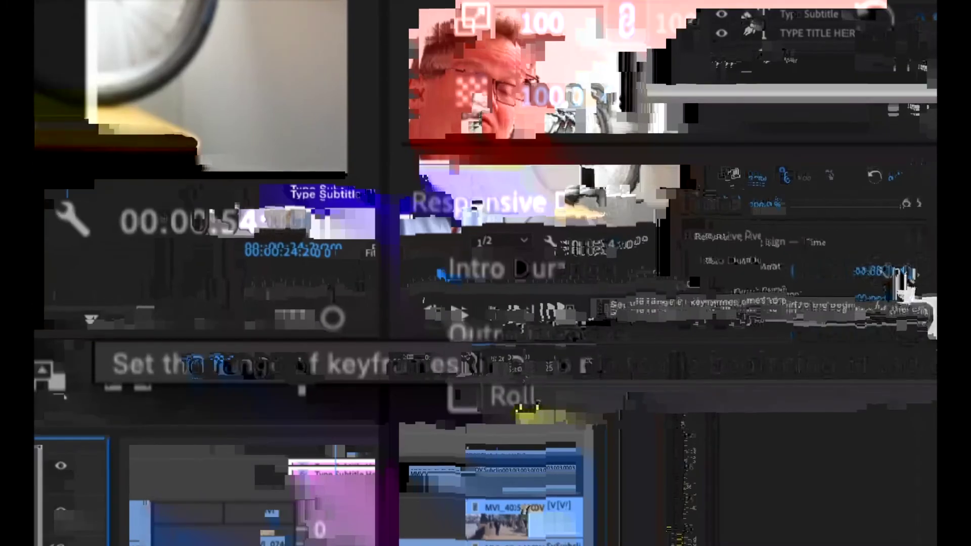
pyautogui.click(903, 273)
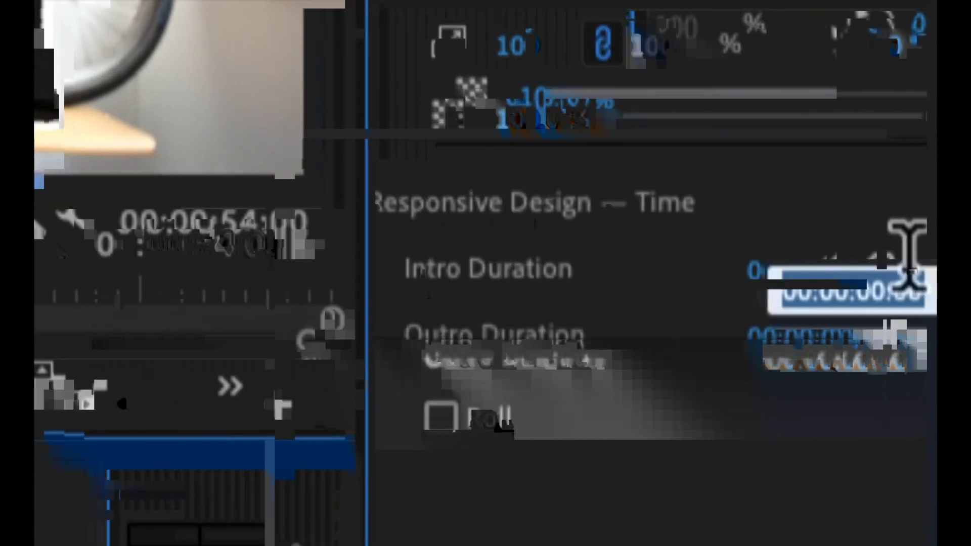
pyautogui.write('100')
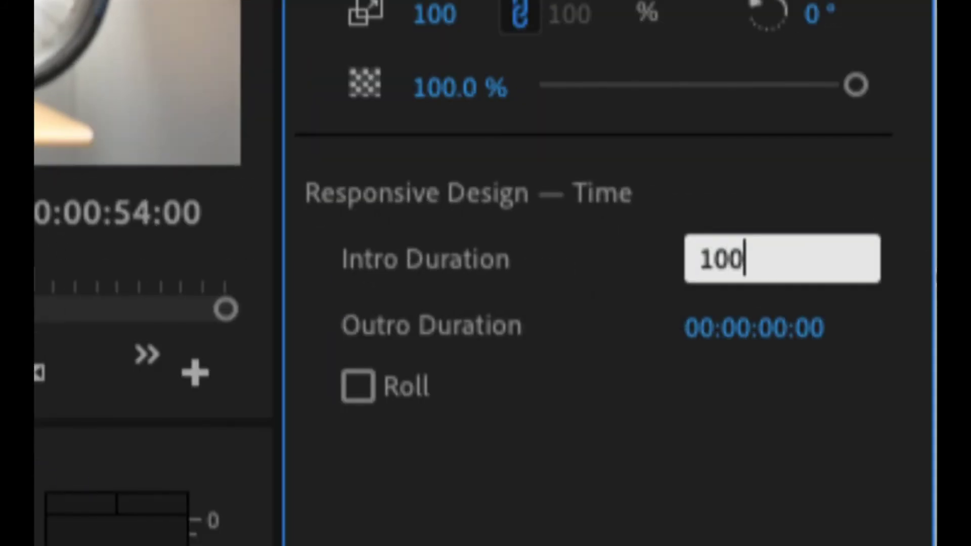
pyautogui.press('Return')
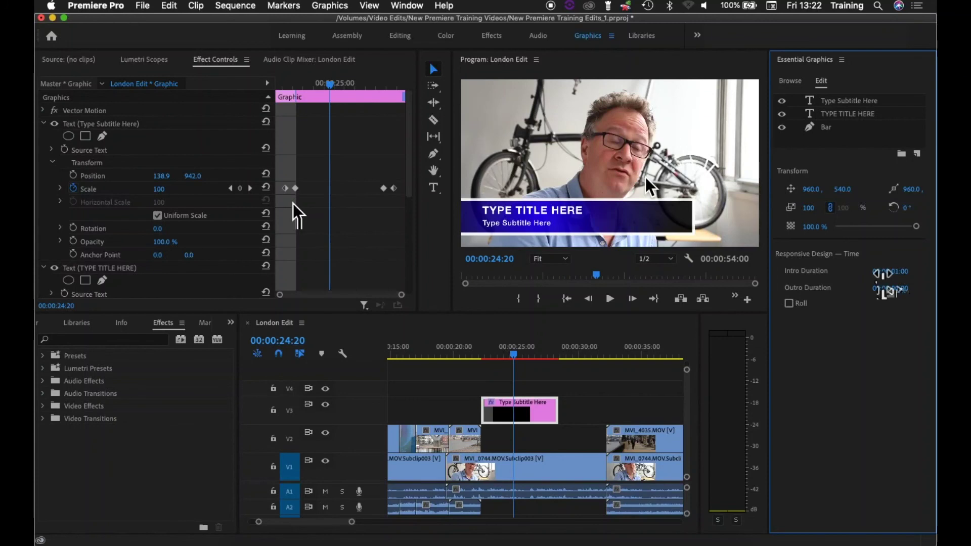
pyautogui.click(894, 287)
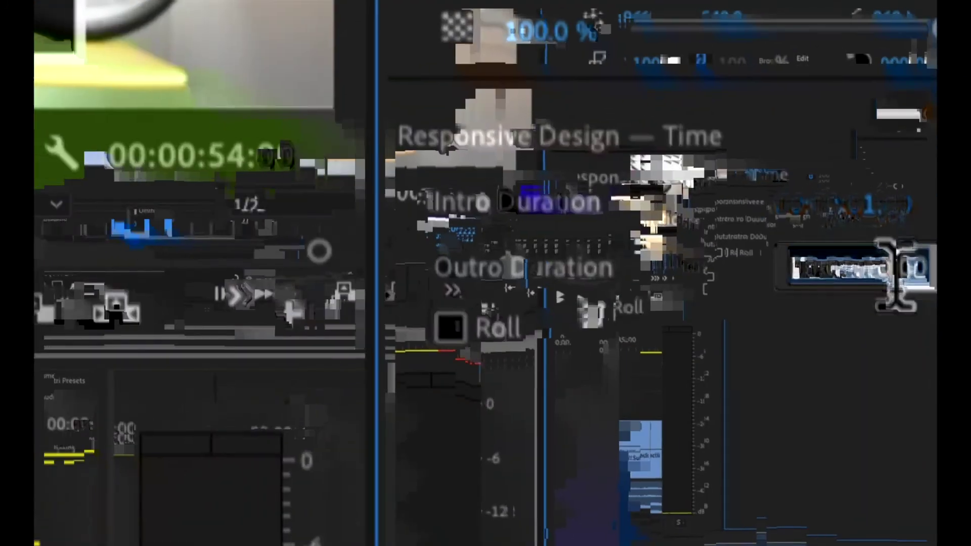
pyautogui.write('100')
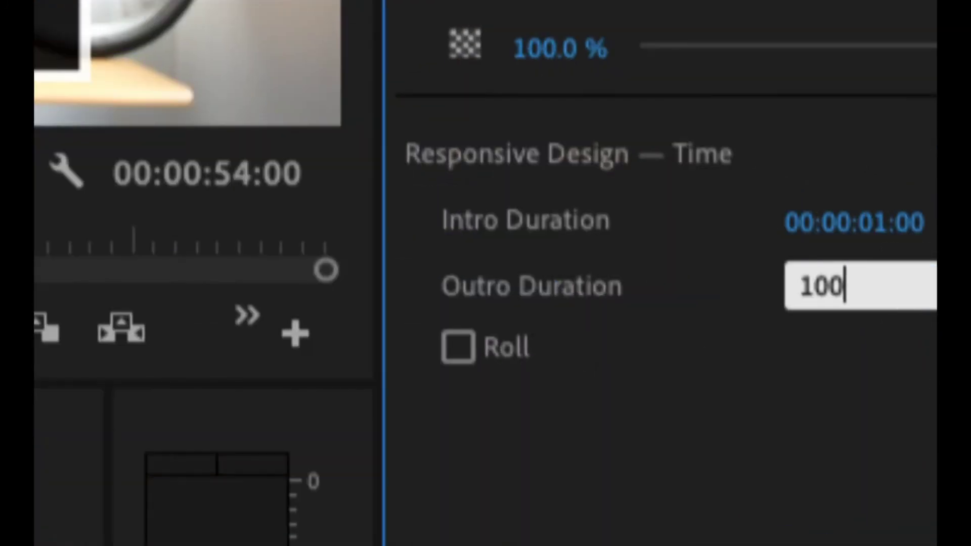
pyautogui.press('Return')
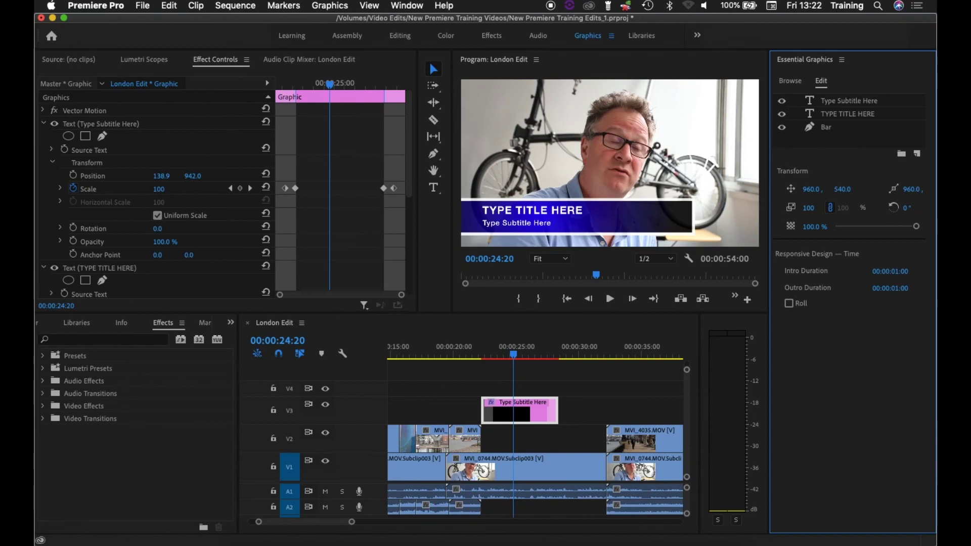
# Check the layer keyframes against the intro and outro ranges and play the lower-third clip from just before its start.
pyautogui.scroll(-3, 152, 192)
pyautogui.scroll(-3, 152, 192)
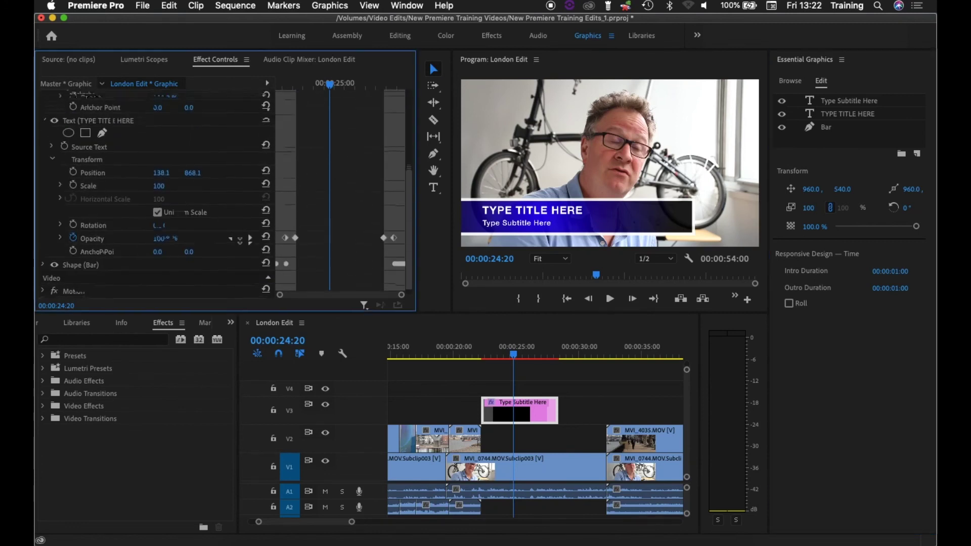
pyautogui.scroll(3, 152, 192)
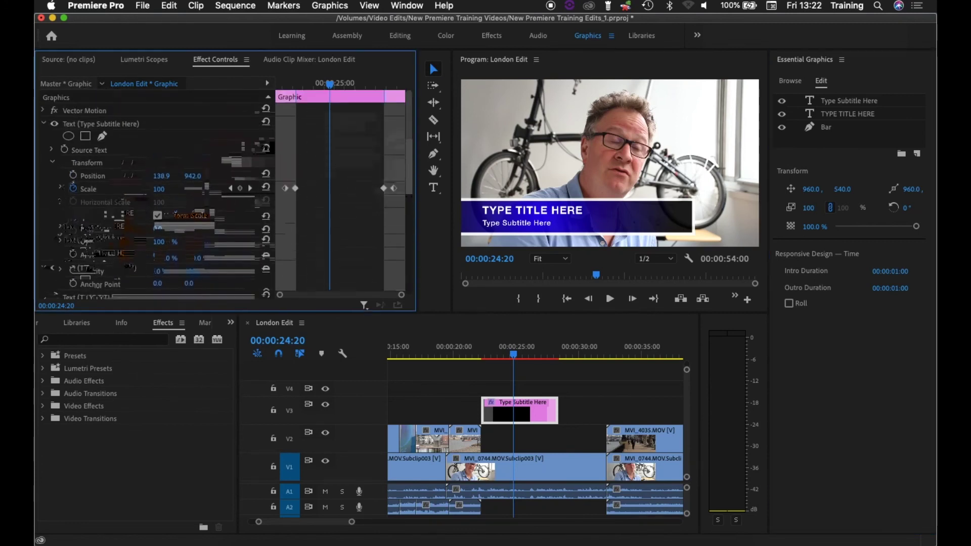
pyautogui.scroll(2, 152, 192)
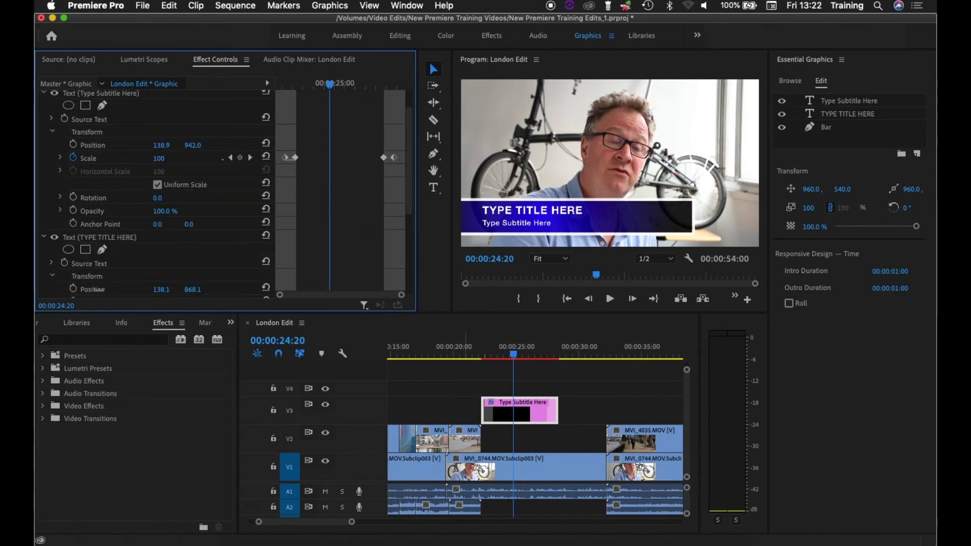
pyautogui.click(478, 349)
pyautogui.press('space')
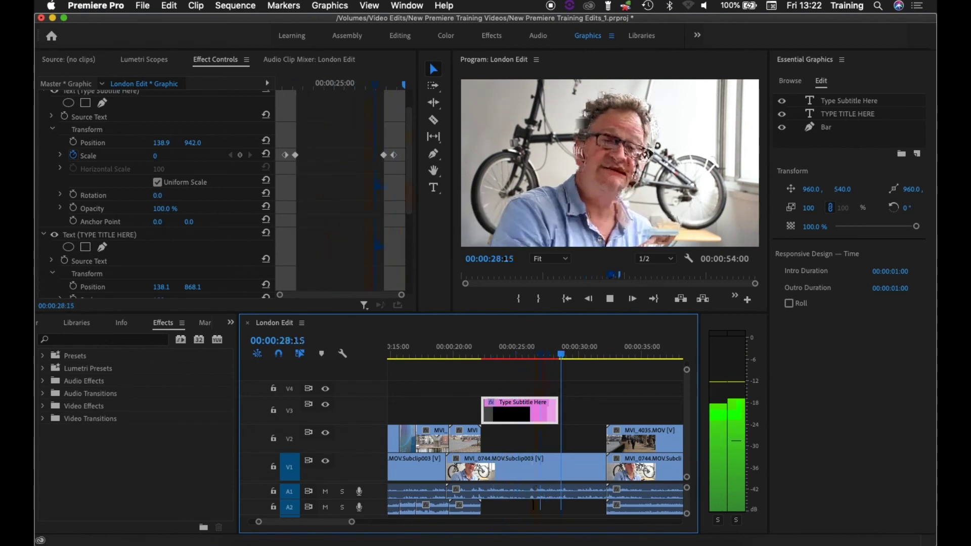
pyautogui.press('space')
# Try shortening the lower-third clip to end at about 00:00:25, extending it to 00:00:31:11, and playing each version.
pyautogui.moveTo(557, 412); pyautogui.dragTo(517, 413)
pyautogui.click(476, 349)
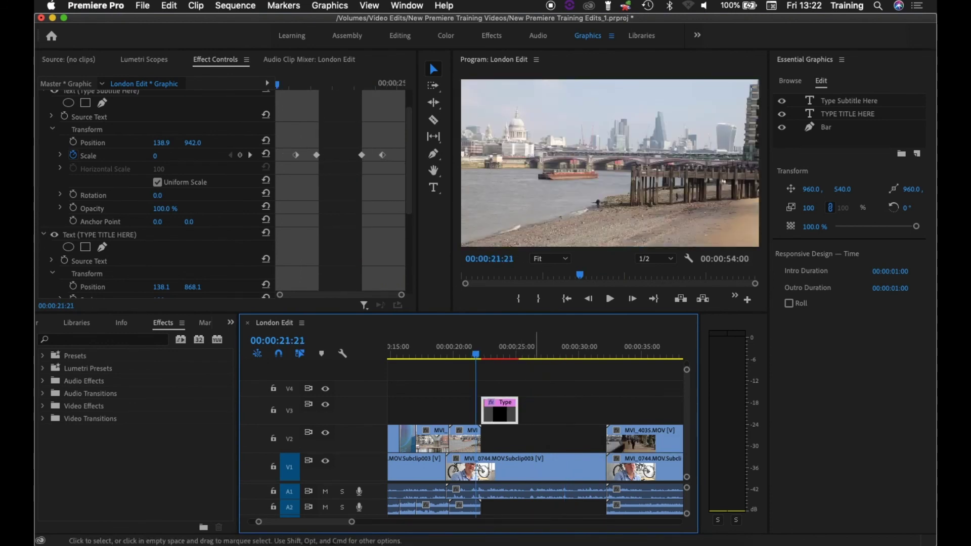
pyautogui.press('space')
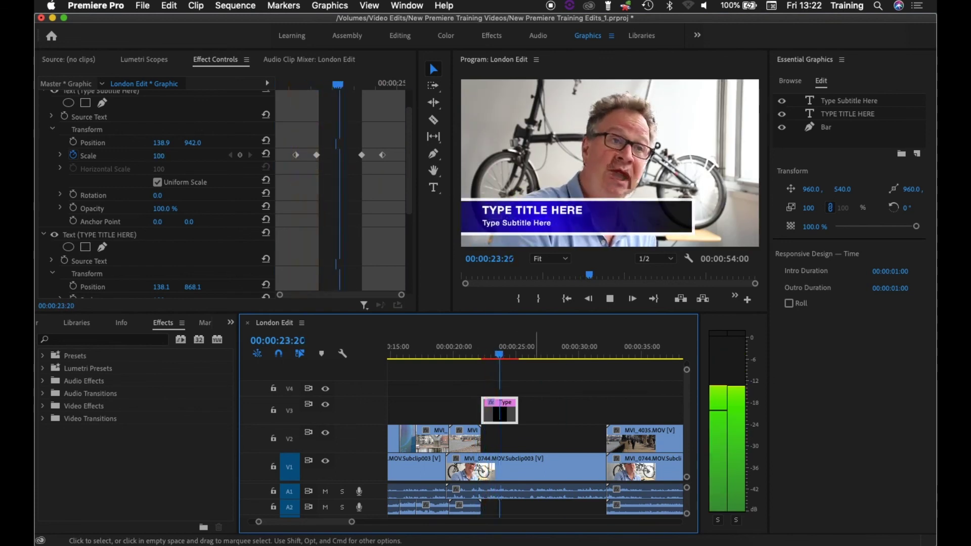
pyautogui.moveTo(517, 411); pyautogui.dragTo(596, 411)
pyautogui.press('space')
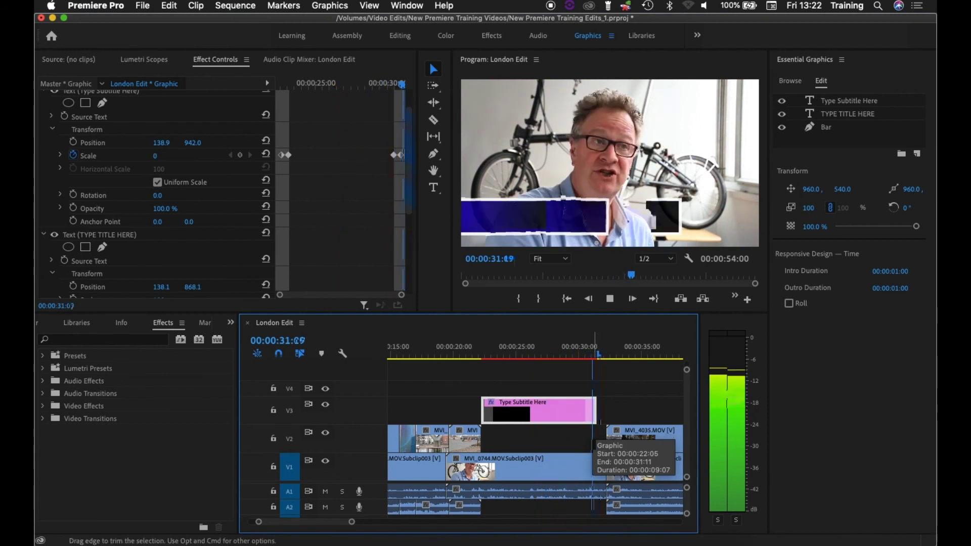
# Trim the lower-third clip's end back to about 00:00:28 and place the playhead at 00:00:24:05.
pyautogui.moveTo(596, 410); pyautogui.dragTo(555, 411)
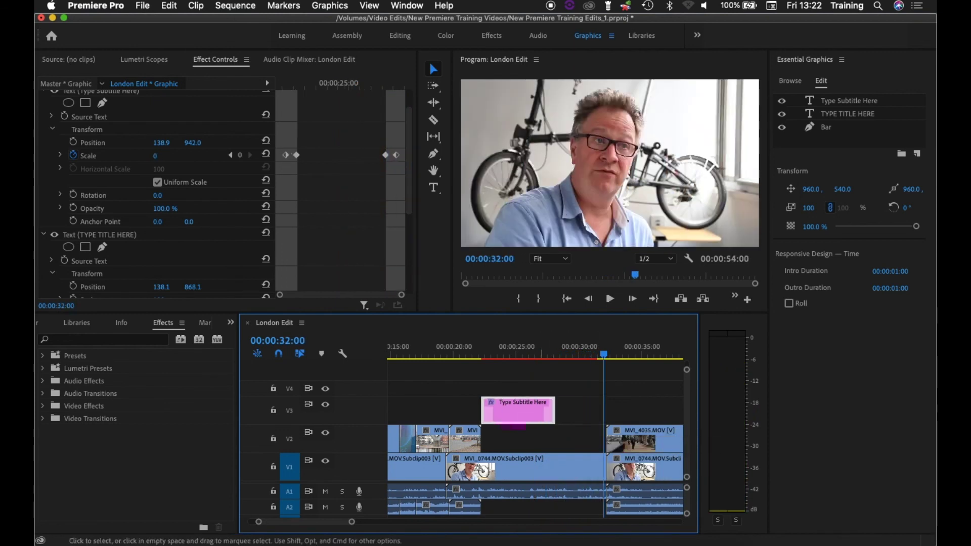
pyautogui.click(506, 348)
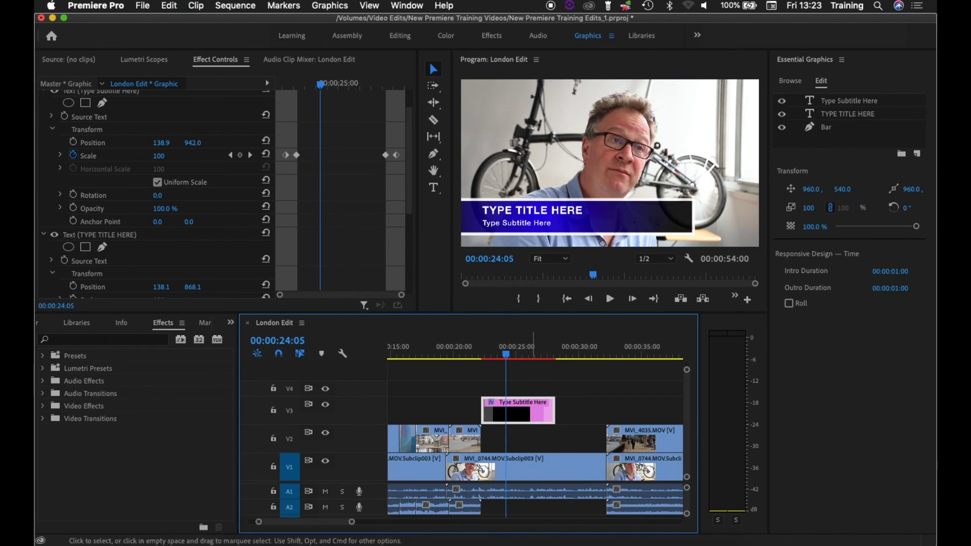
pyautogui.moveTo(555, 411); pyautogui.dragTo(558, 411)
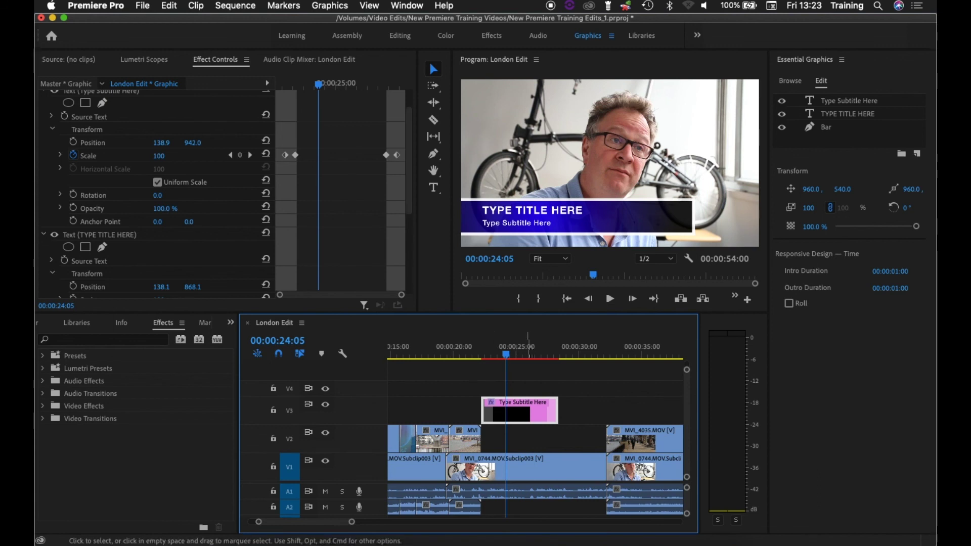
# Export the lower-third clip to My Library as a motion graphics template named Training Lower 3rd Animated.
pyautogui.rightClick(529, 415)
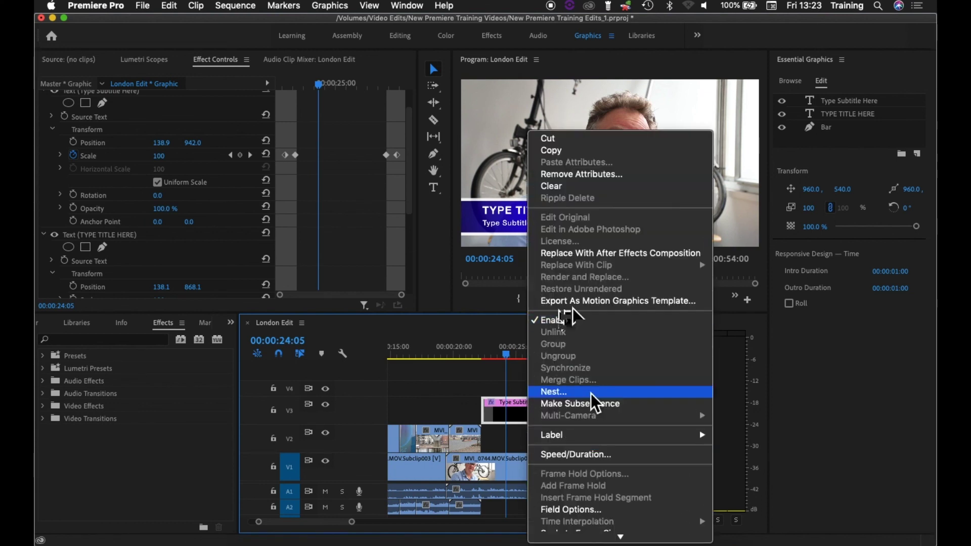
pyautogui.click(604, 300)
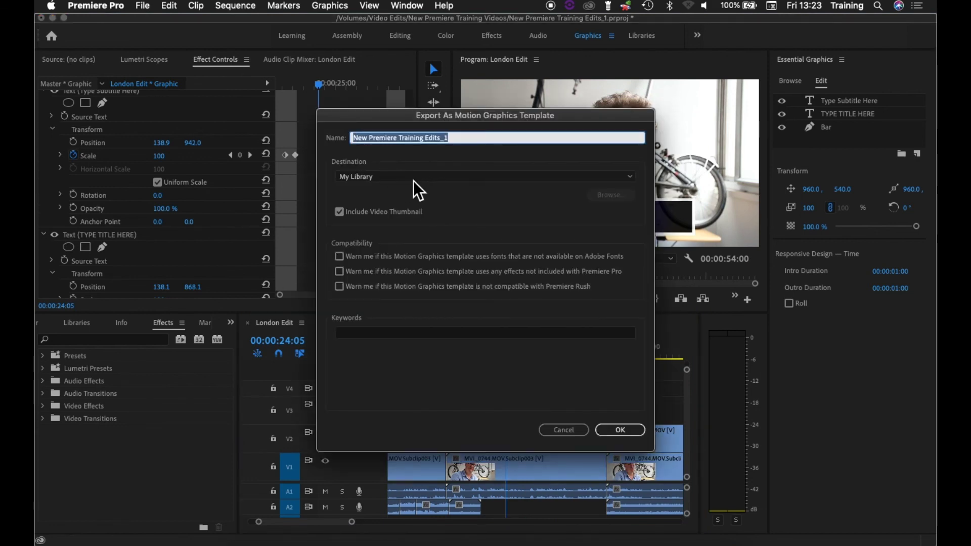
pyautogui.write('Training Low')
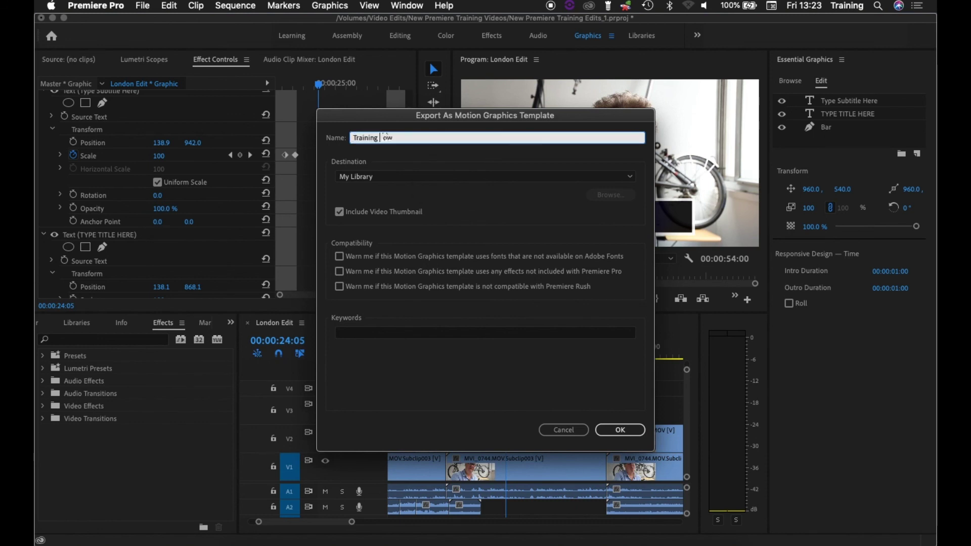
pyautogui.write('ewr 3rd Anim')
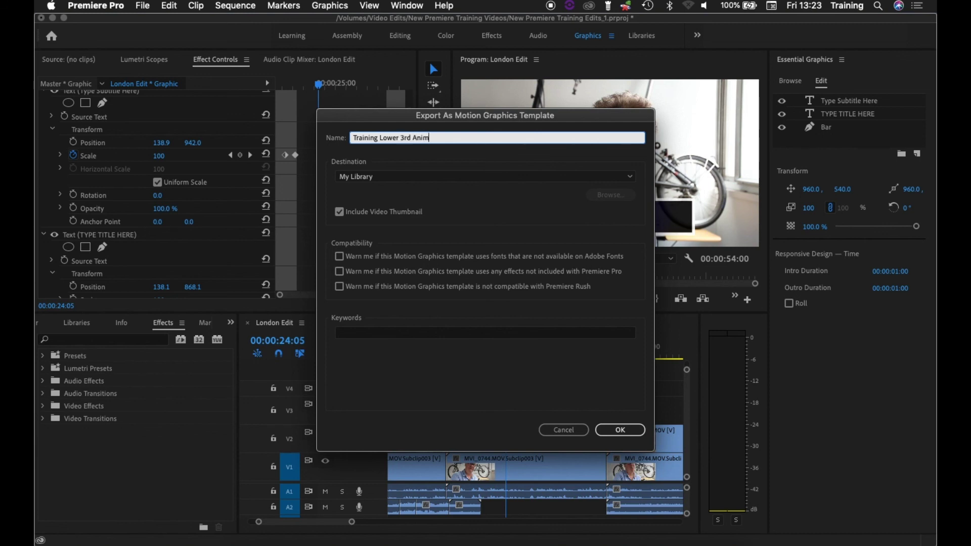
pyautogui.write('d')
pyautogui.click(635, 438)
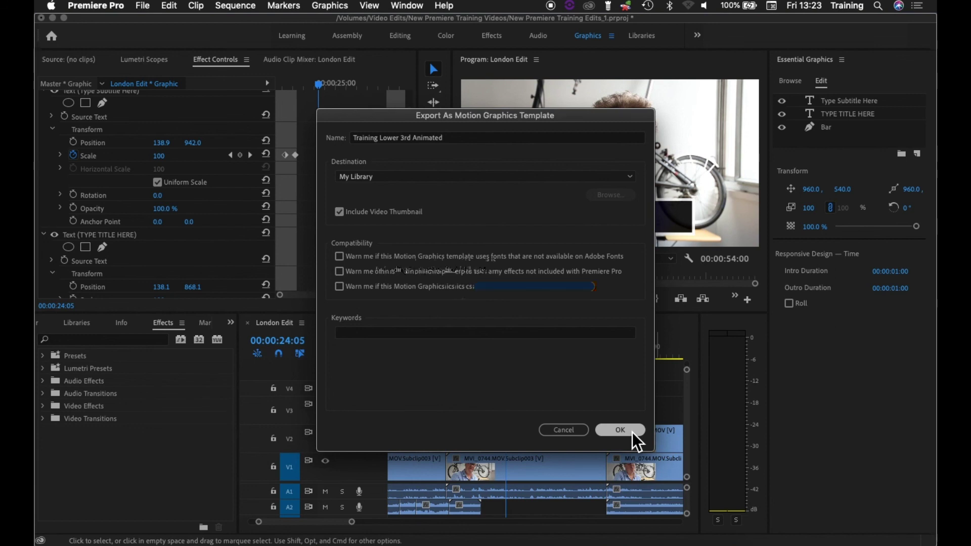
# Replace the lower-third clip on V3 with the Training Lower 3rd Animated template, starting at about 00:00:23.
pyautogui.click(790, 82)
pyautogui.scroll(-10, 810, 352)
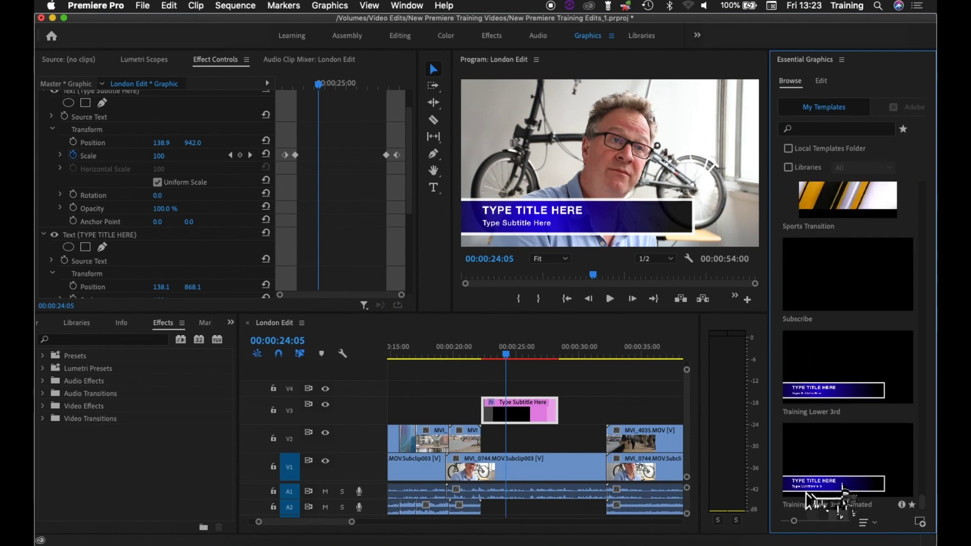
pyautogui.moveTo(842, 488); pyautogui.dragTo(530, 406)
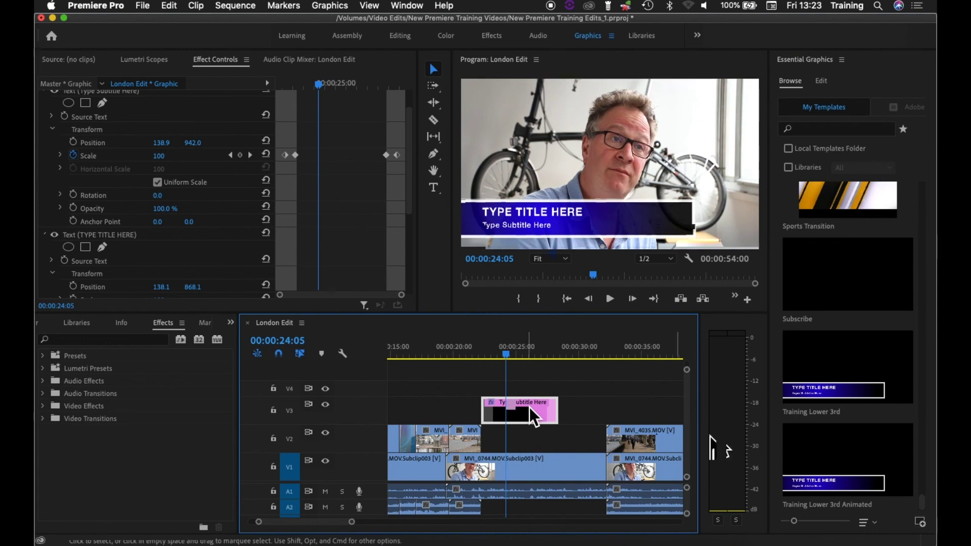
pyautogui.press('super+z')
pyautogui.moveTo(852, 445); pyautogui.dragTo(501, 411)
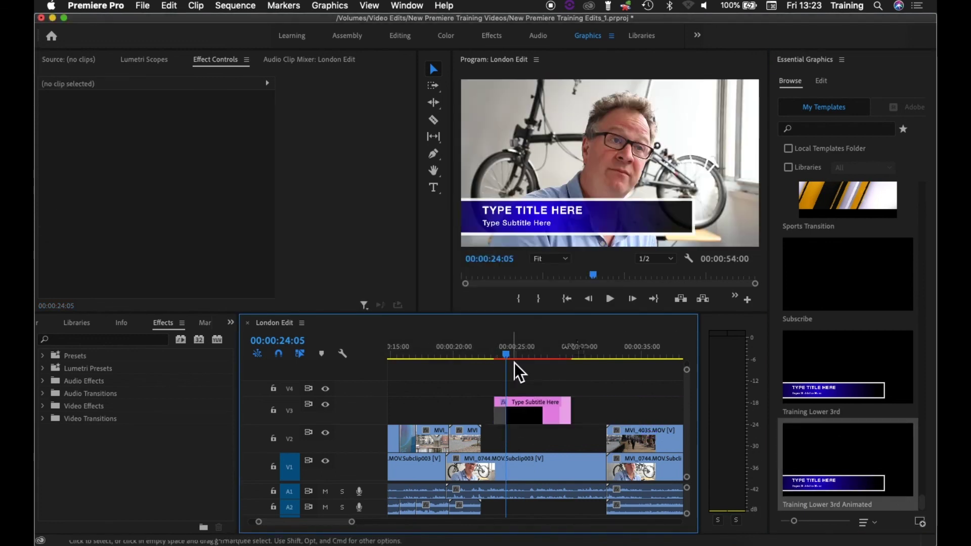
# Select the new lower-third clip and replace its title text with the speaker's full name at 00:00:25:11.
pyautogui.click(520, 419)
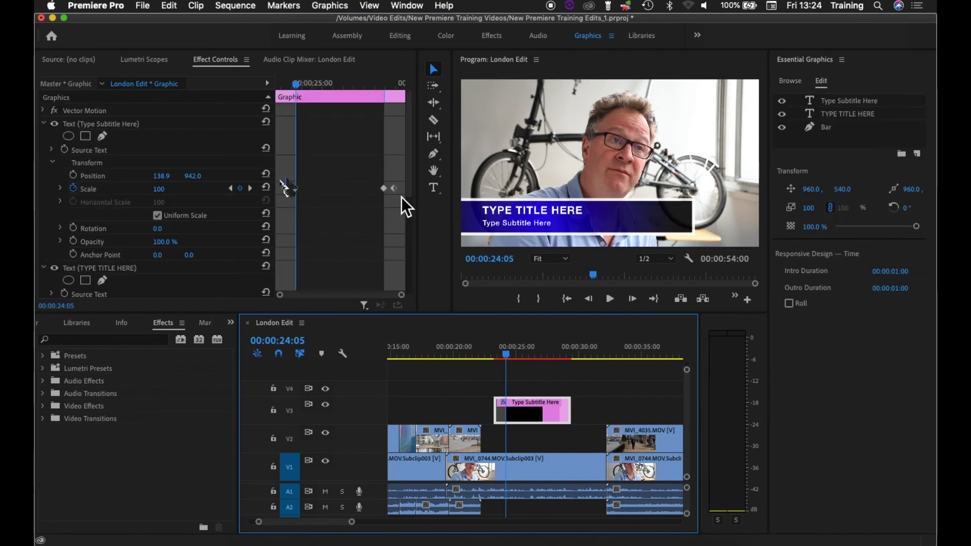
pyautogui.click(521, 352)
pyautogui.click(516, 212)
pyautogui.doubleClick(516, 211)
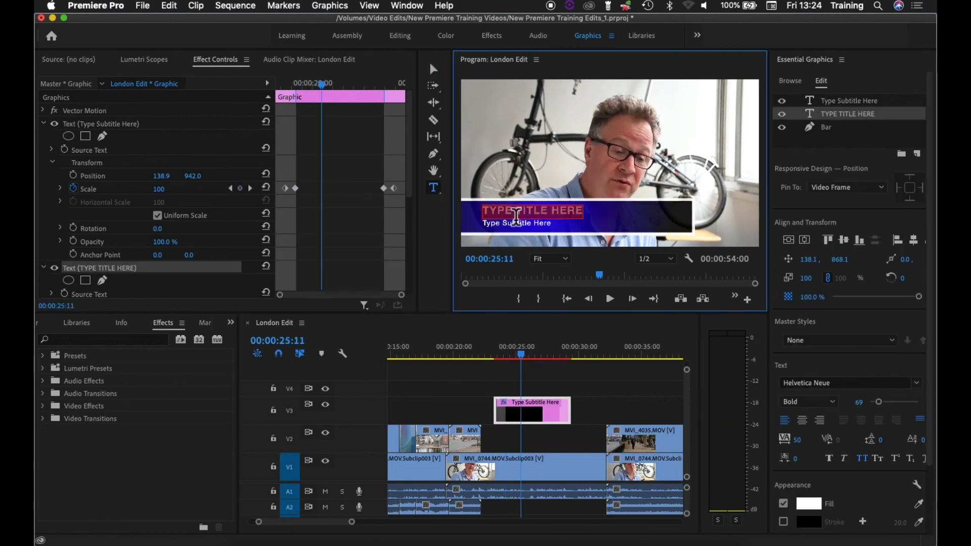
pyautogui.write('Tim Sm')
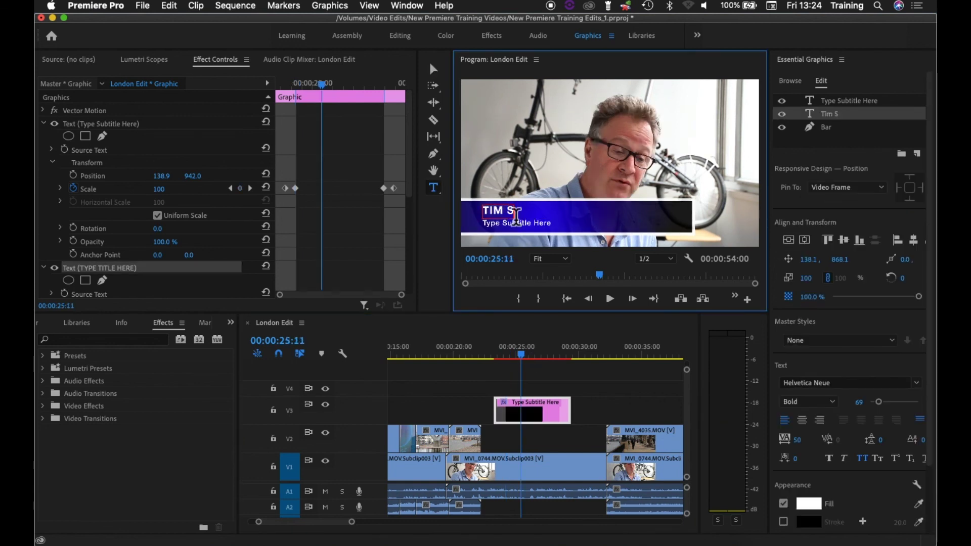
# Replace the subtitle text with Journalist and play the animated title from the clip's start.
pyautogui.click(526, 227)
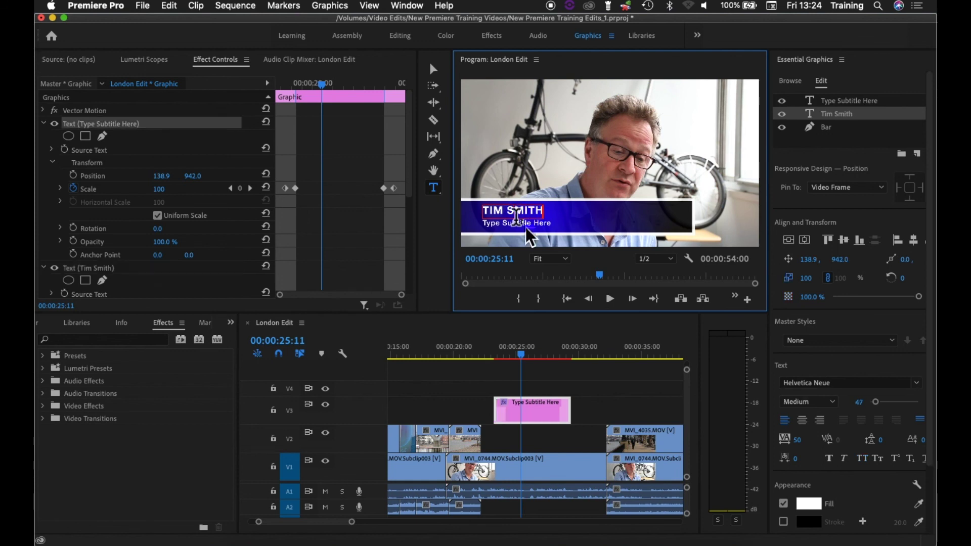
pyautogui.doubleClick(526, 226)
pyautogui.write('Jour')
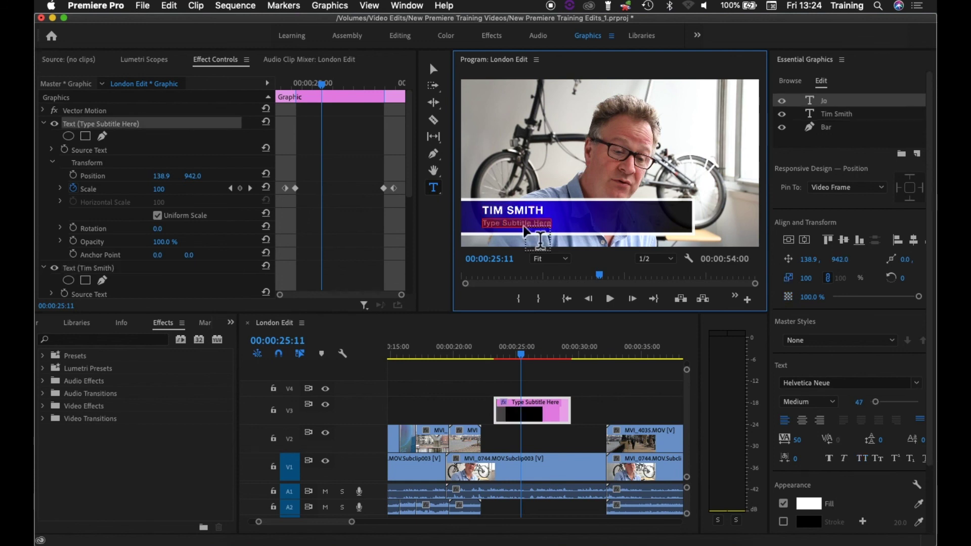
pyautogui.write('nalist')
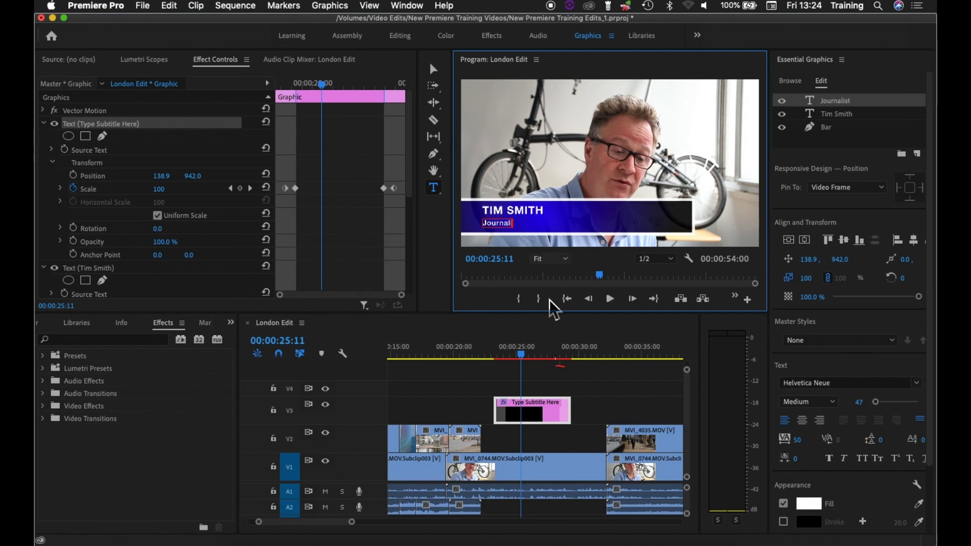
pyautogui.click(499, 357)
pyautogui.press('space')
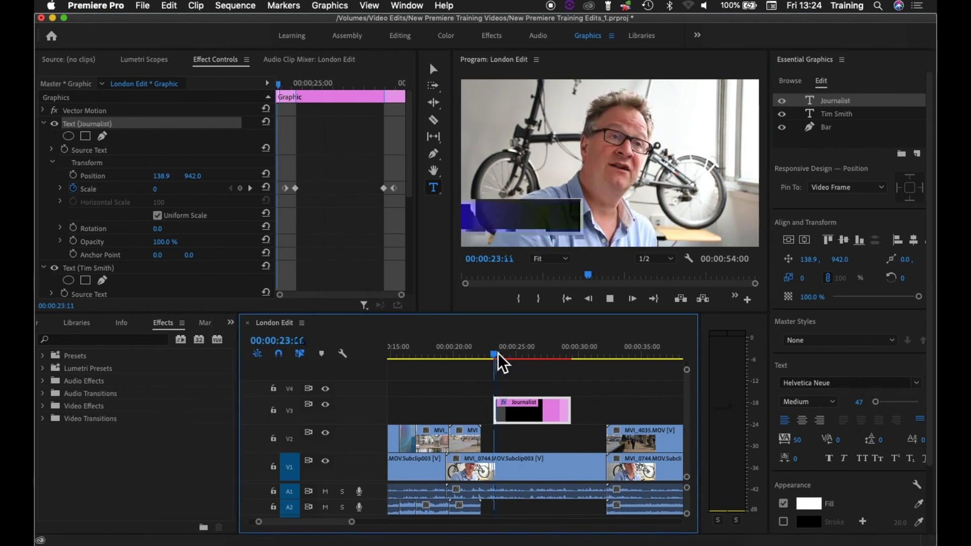